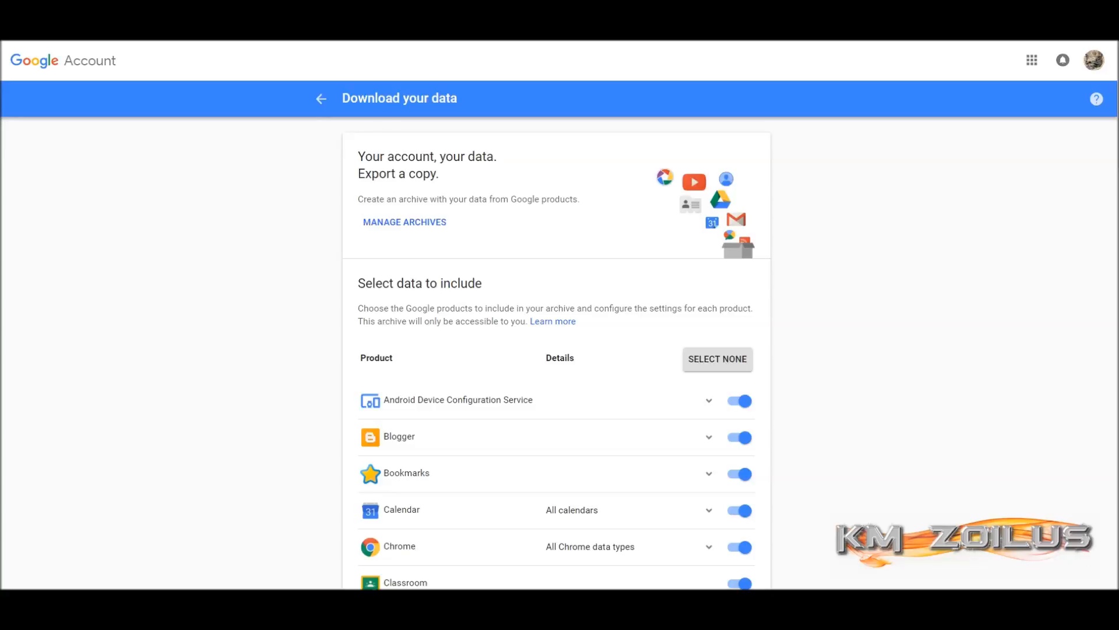
Look through the list of Google products that can be included in the archive, down to the Mail and Maps entries
scroll(259, 235, "down", 2)
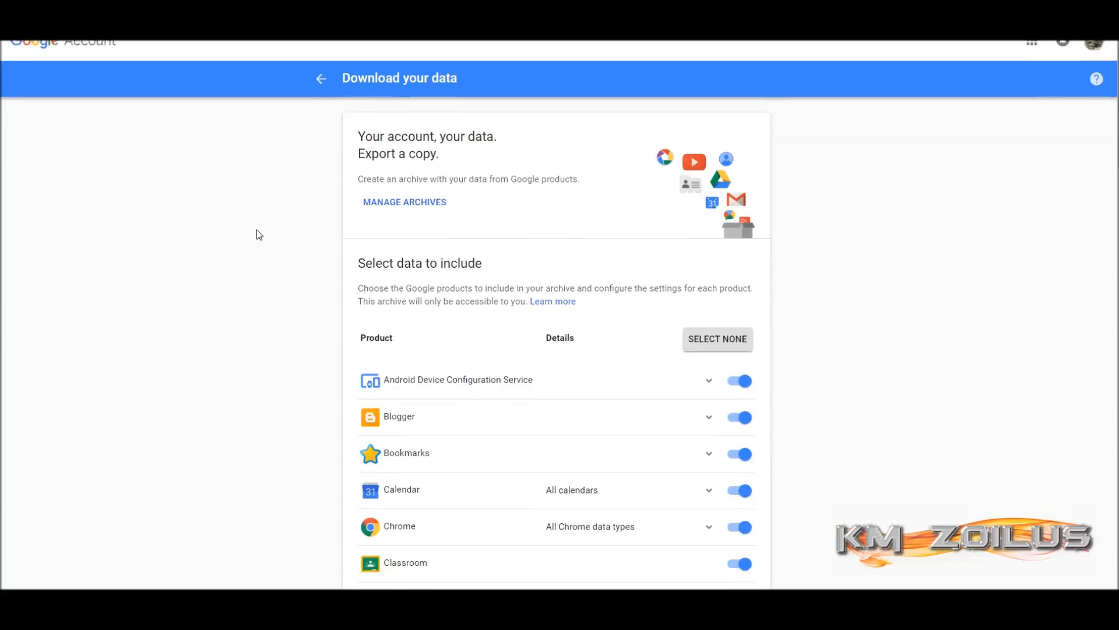
scroll(258, 235, "up", 1)
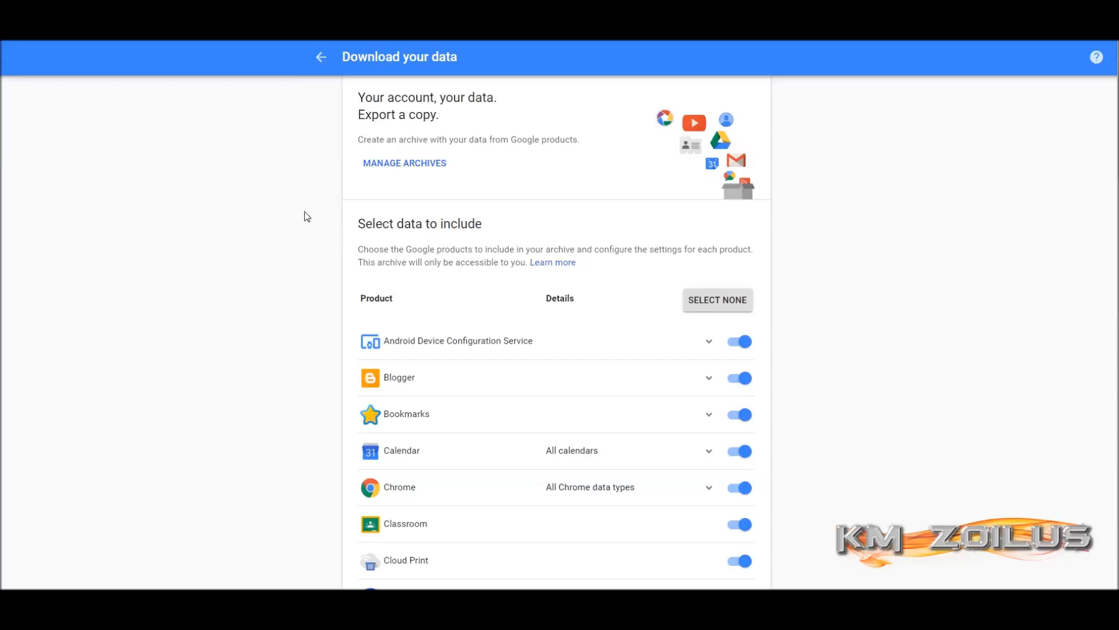
scroll(306, 211, "up", 1)
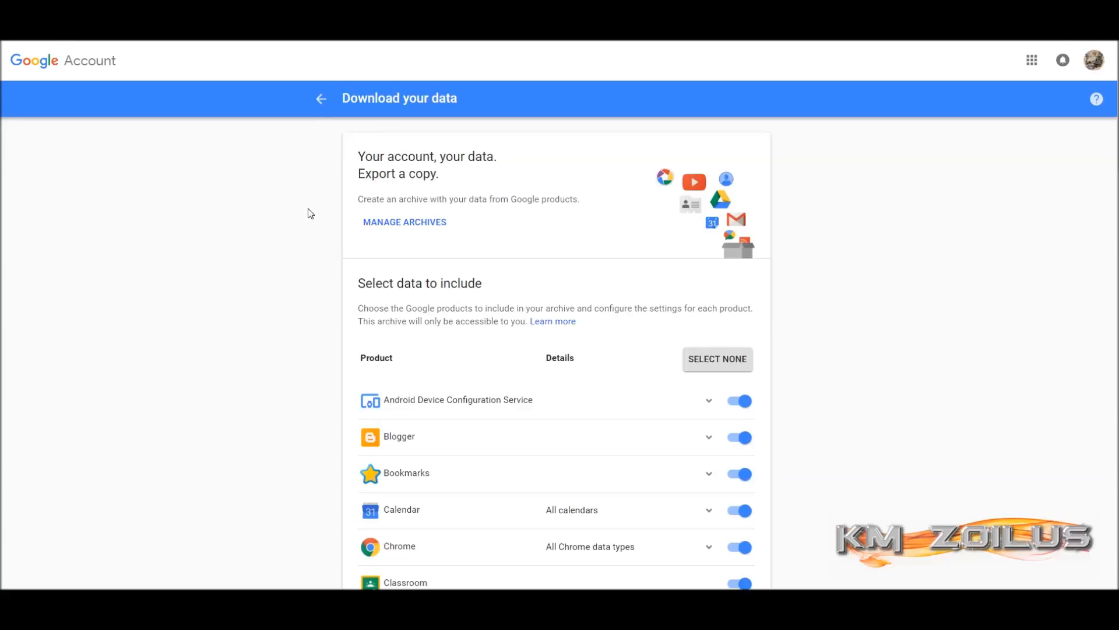
scroll(311, 213, "down", 5)
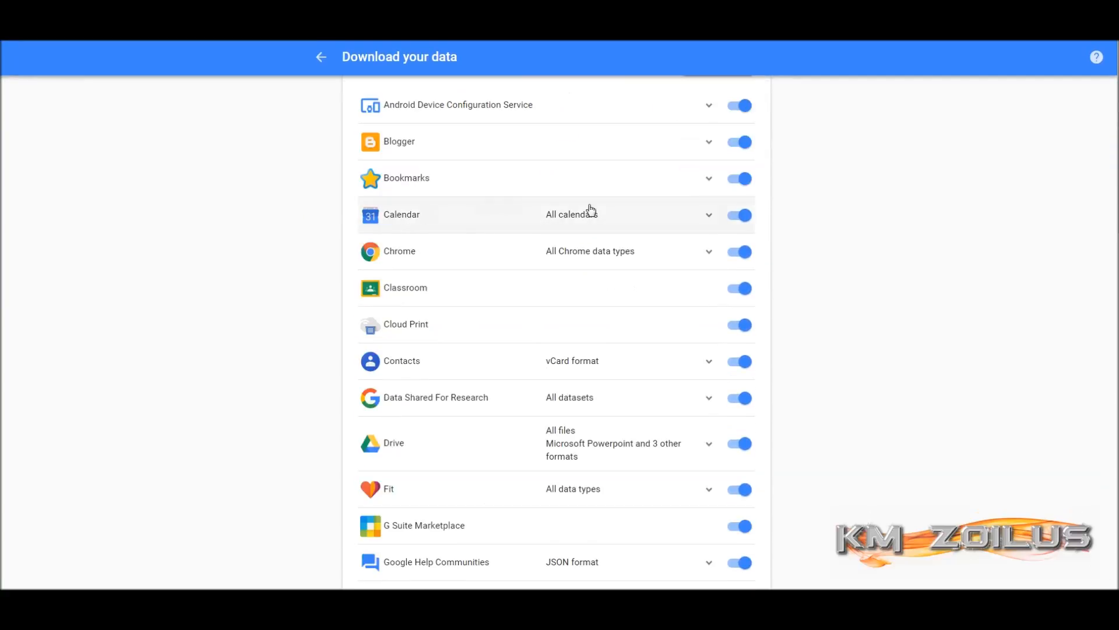
scroll(607, 211, "down", 2)
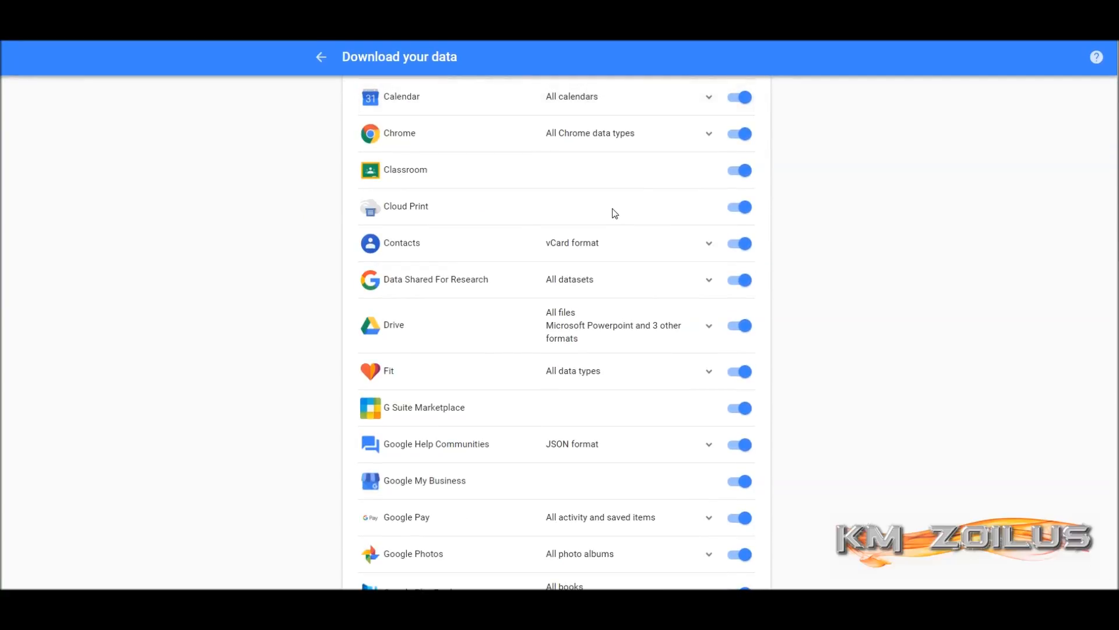
scroll(617, 214, "down", 2)
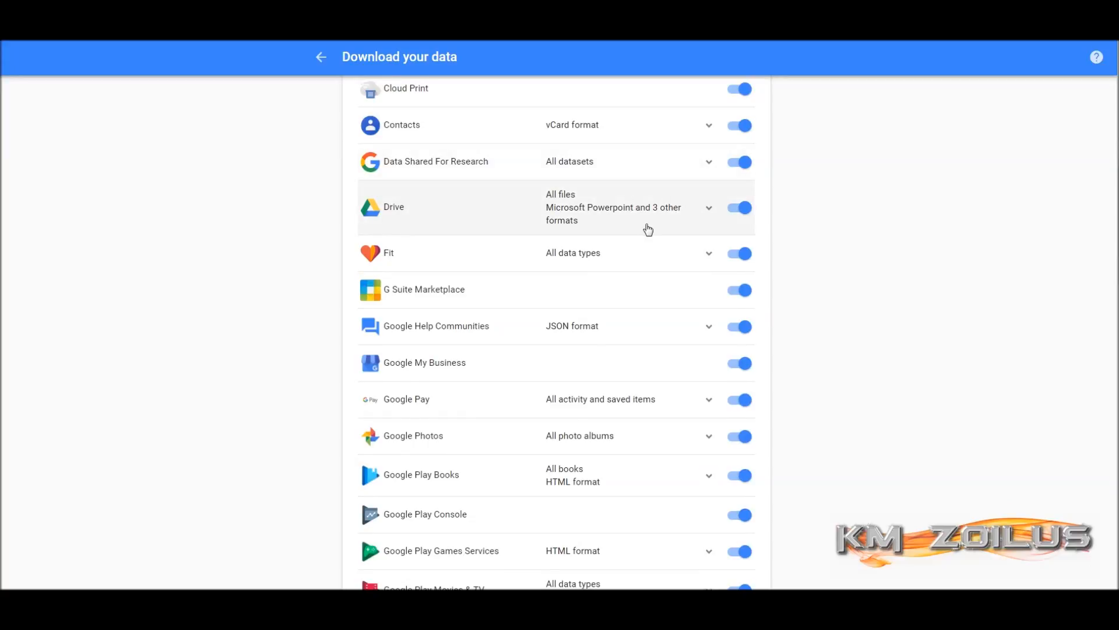
scroll(653, 233, "down", 2)
scroll(656, 241, "down", 2)
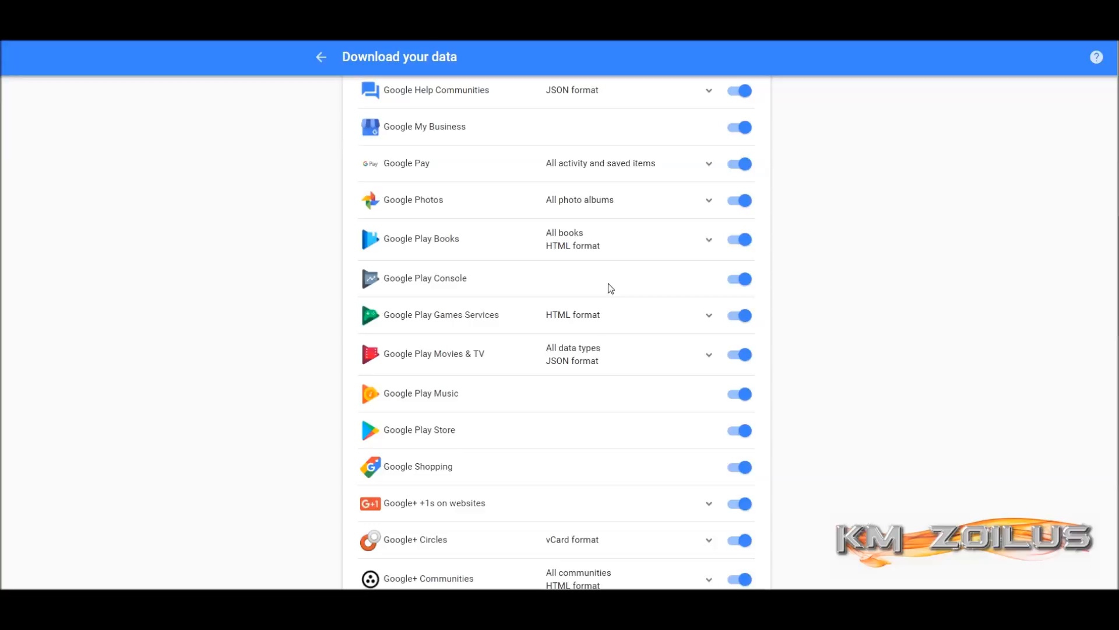
scroll(610, 288, "down", 3)
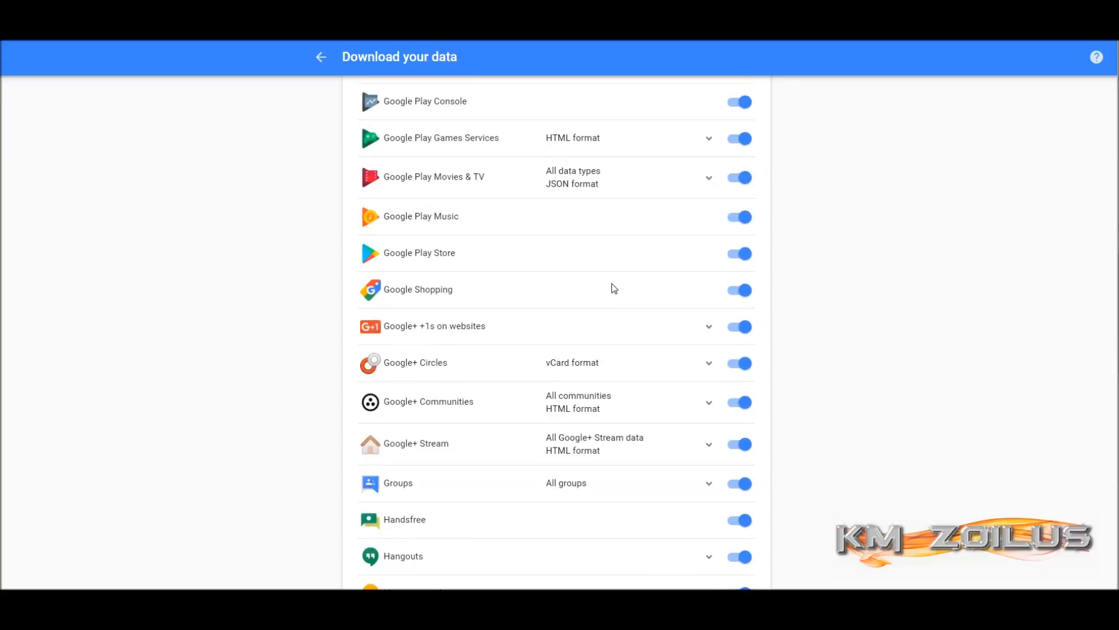
scroll(614, 288, "down", 1)
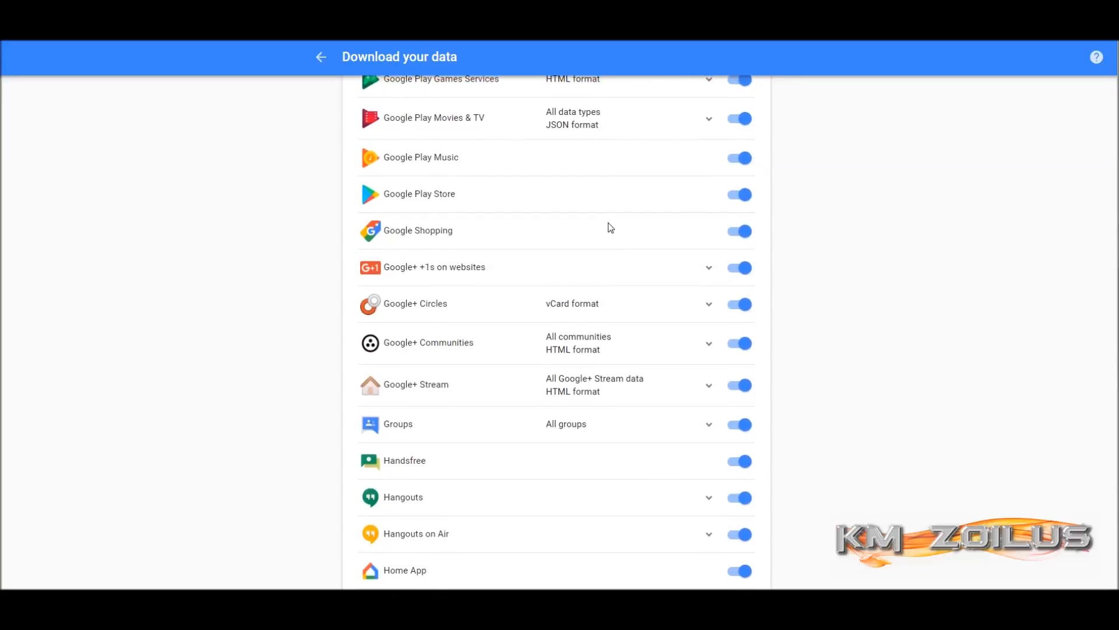
scroll(614, 239, "down", 2)
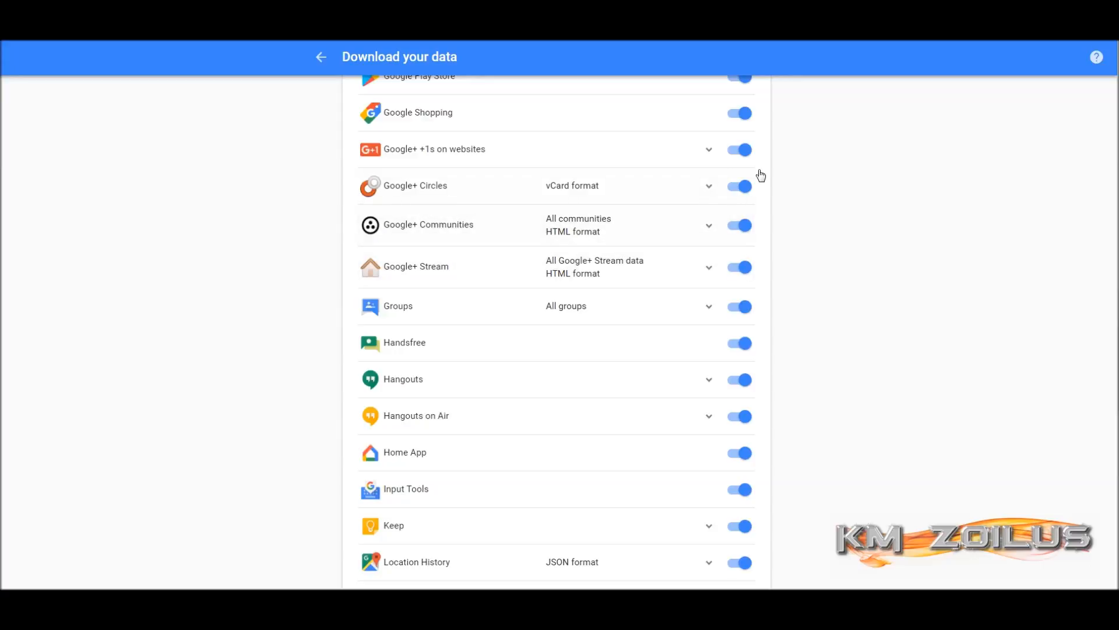
scroll(749, 195, "down", 5)
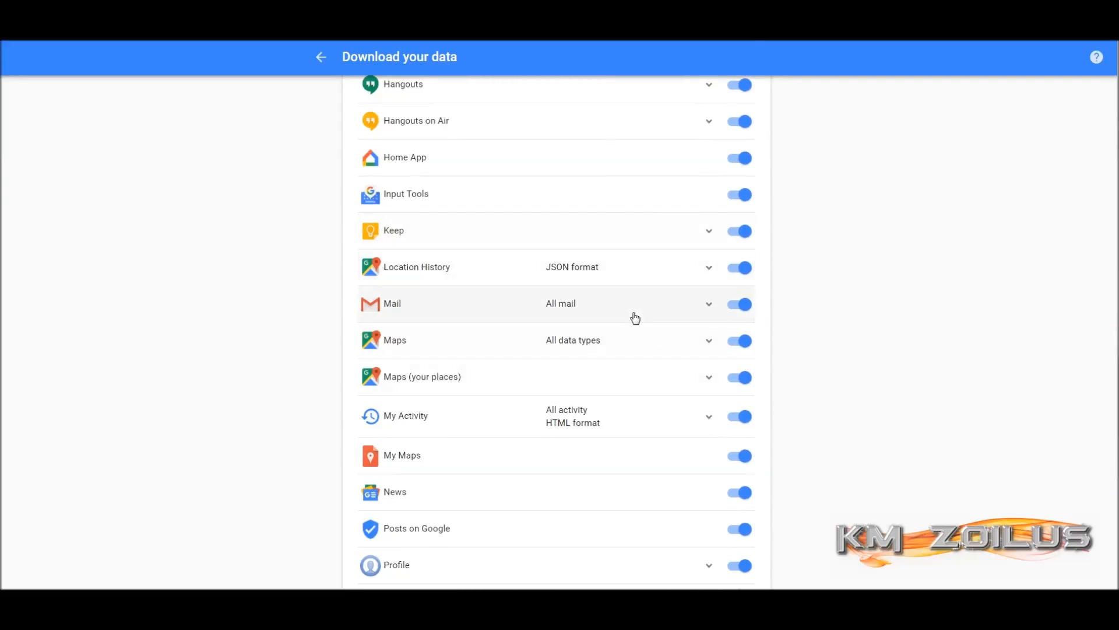
scroll(624, 309, "down", 1)
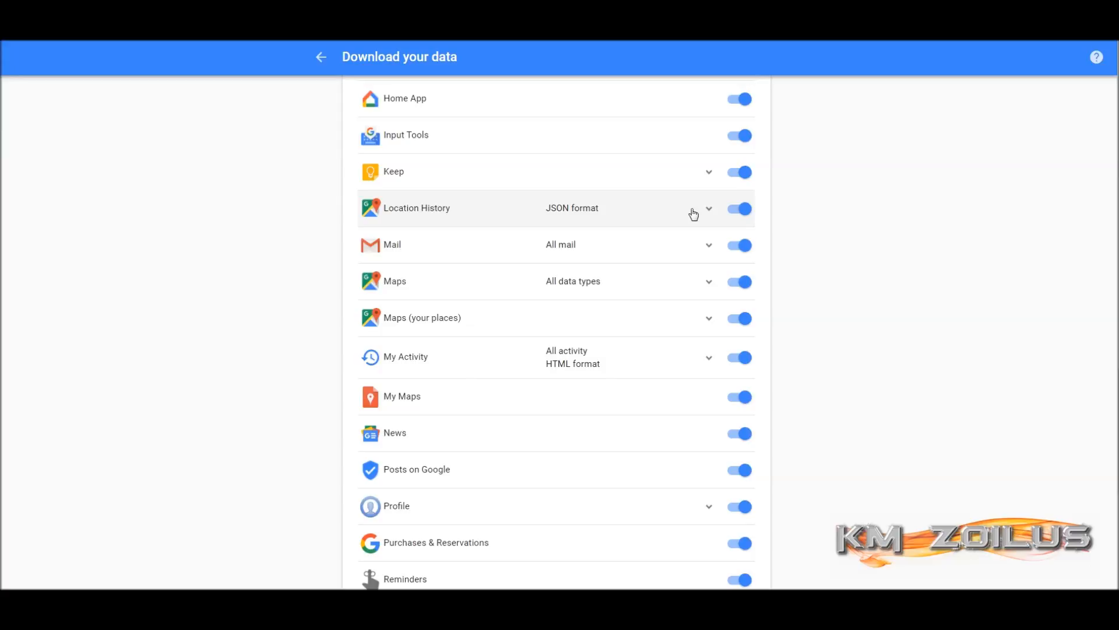
Deselect all products in the data list and include only YouTube
scroll(930, 213, "up", 10)
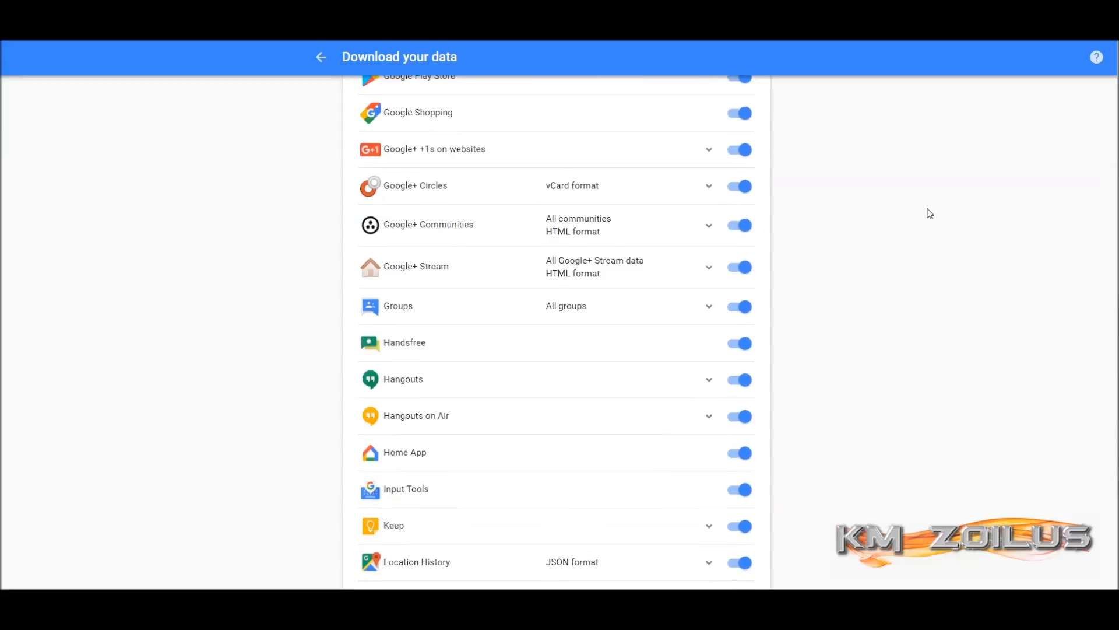
scroll(930, 213, "up", 12)
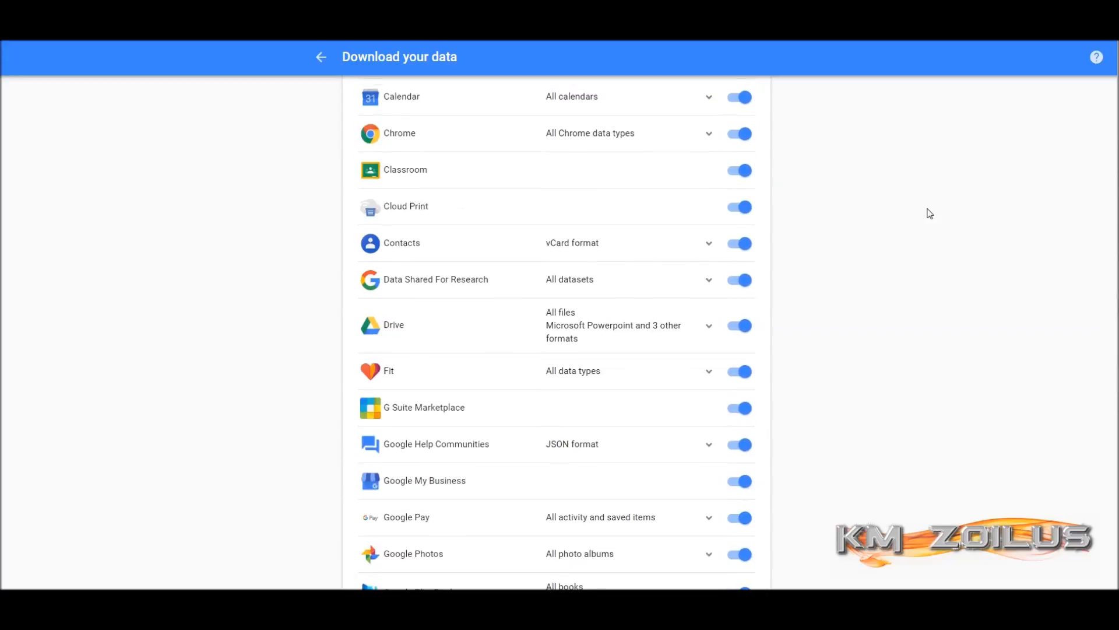
scroll(930, 213, "up", 2)
left_click(738, 182)
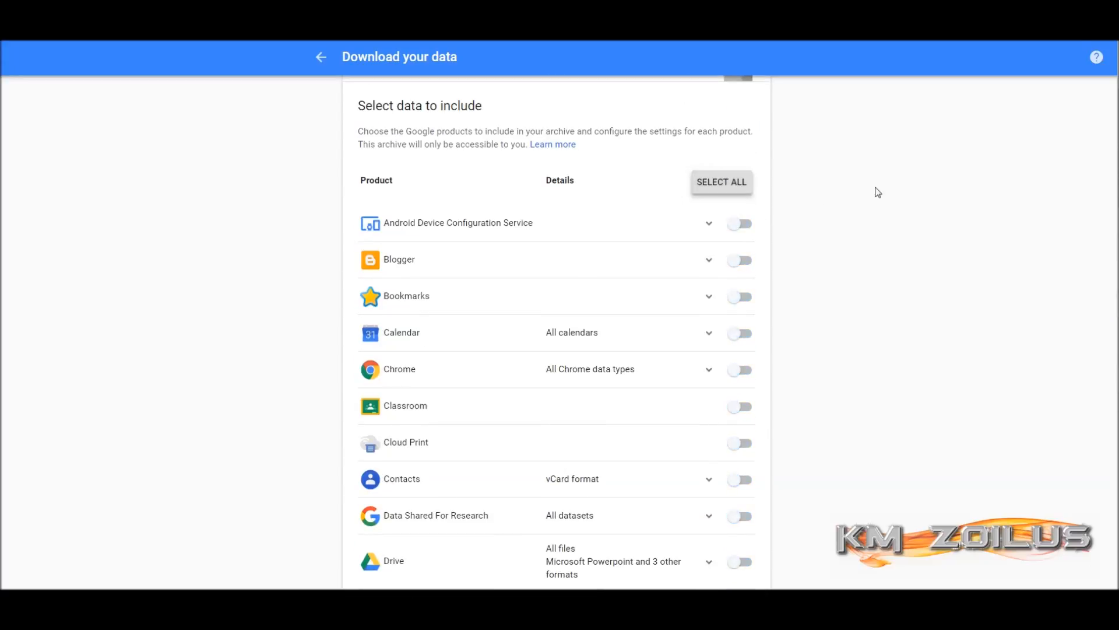
left_click_drag(1118, 148, 1118, 523)
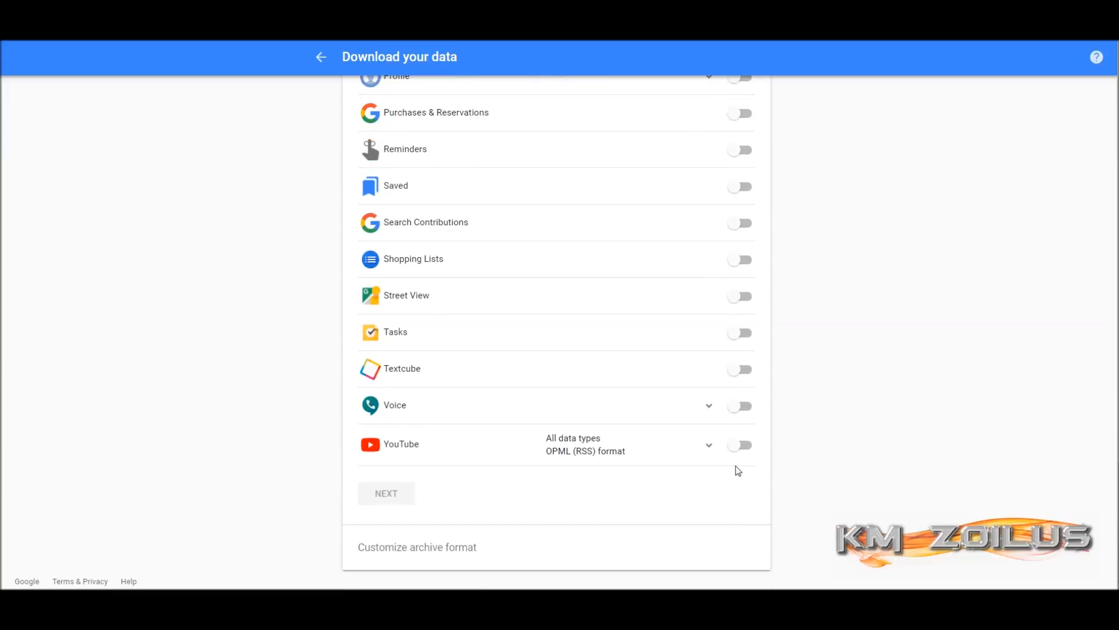
left_click(739, 451)
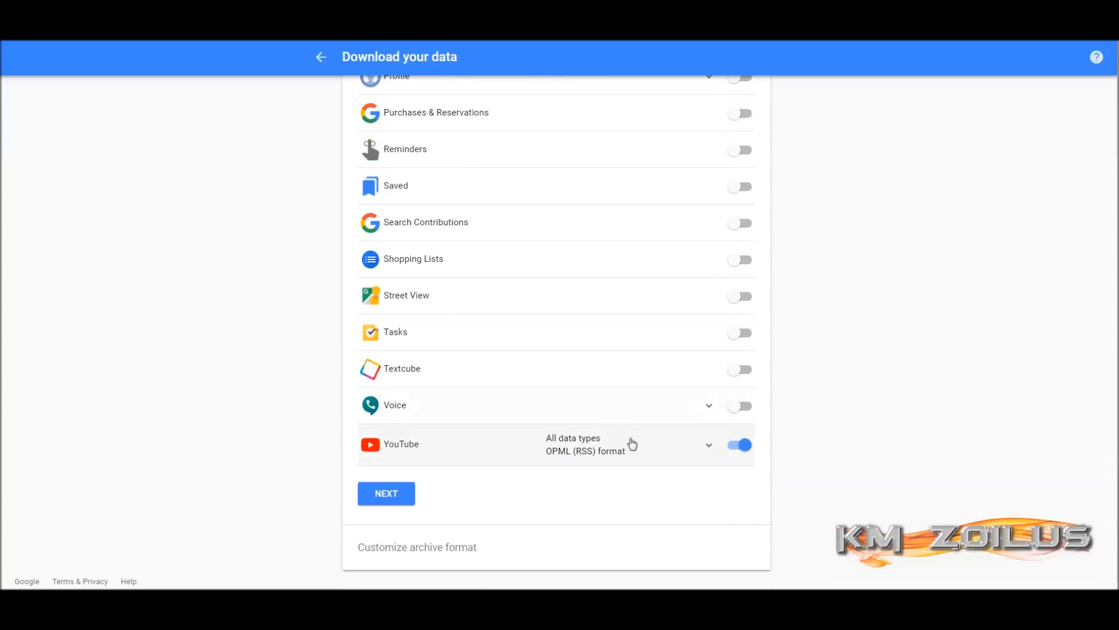
Limit the YouTube export to specific data, selecting only history, playlists and videos
left_click(705, 447)
scroll(679, 429, "down", 3)
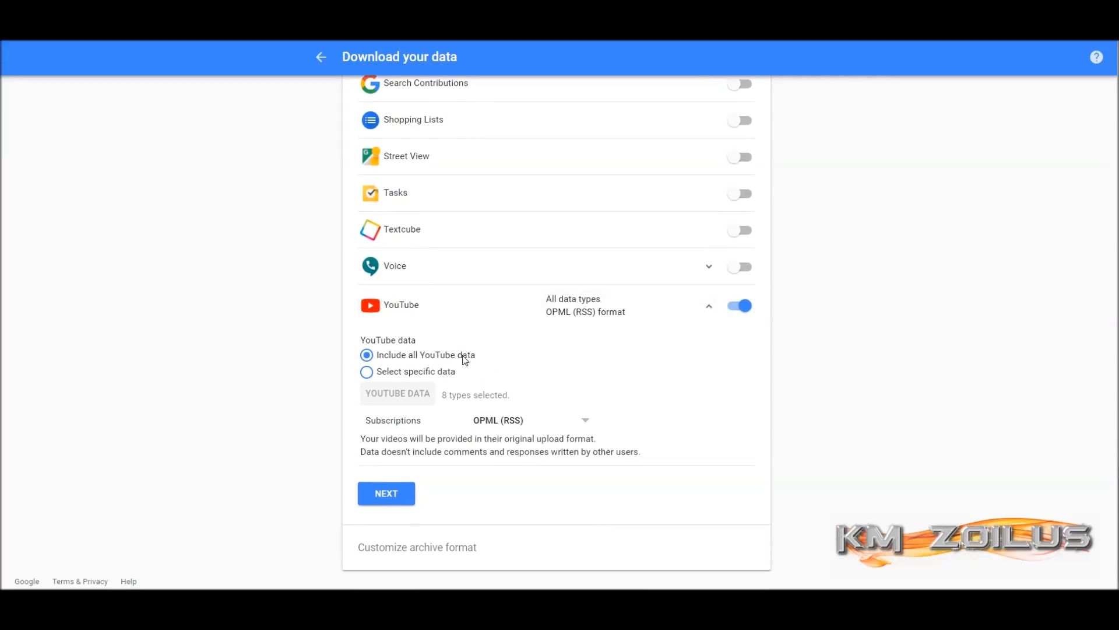
left_click(366, 373)
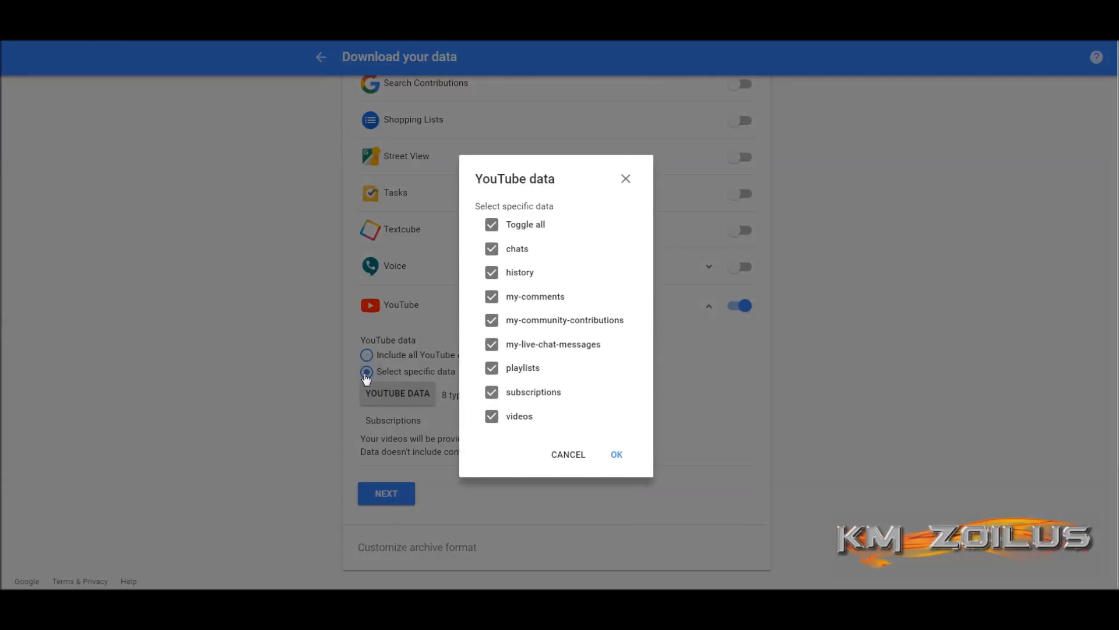
left_click(493, 229)
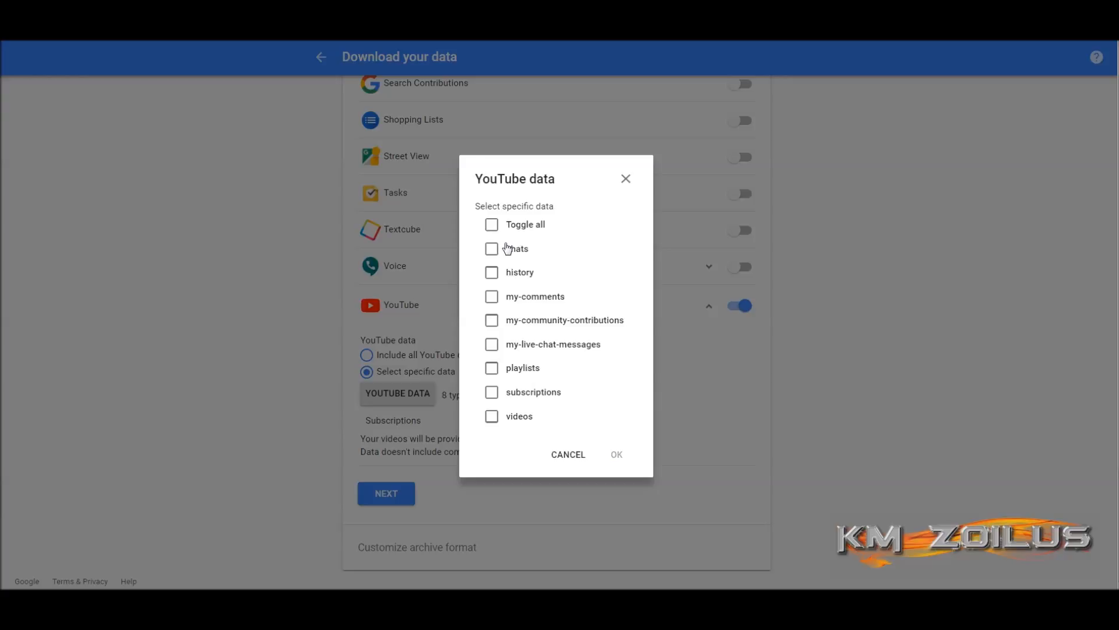
left_click(491, 416)
left_click(493, 370)
left_click(494, 276)
left_click(617, 461)
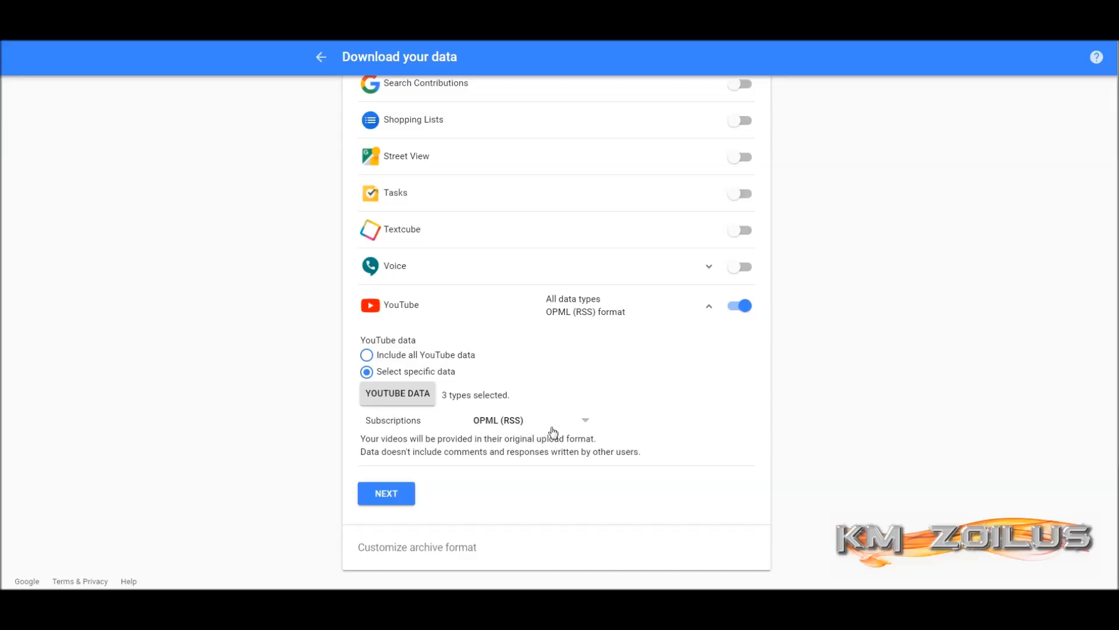
Check the format options for YouTube subscriptions and continue to the archive format settings
left_click(586, 424)
left_click(563, 421)
left_click(384, 495)
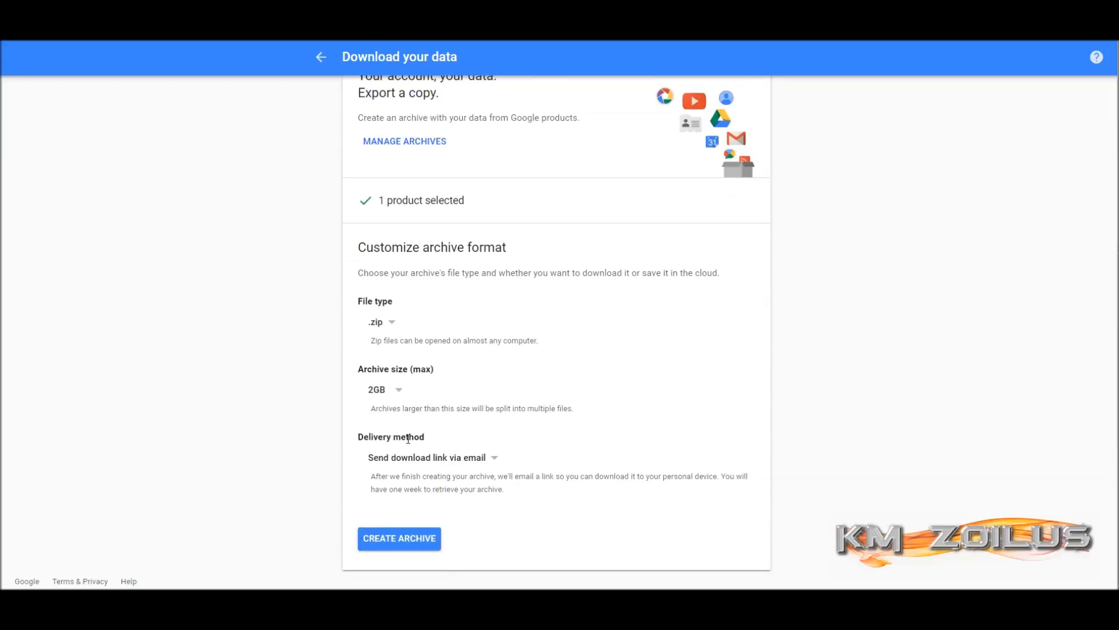
Choose .zip as the archive's file type and 2GB as its maximum size
left_click(391, 329)
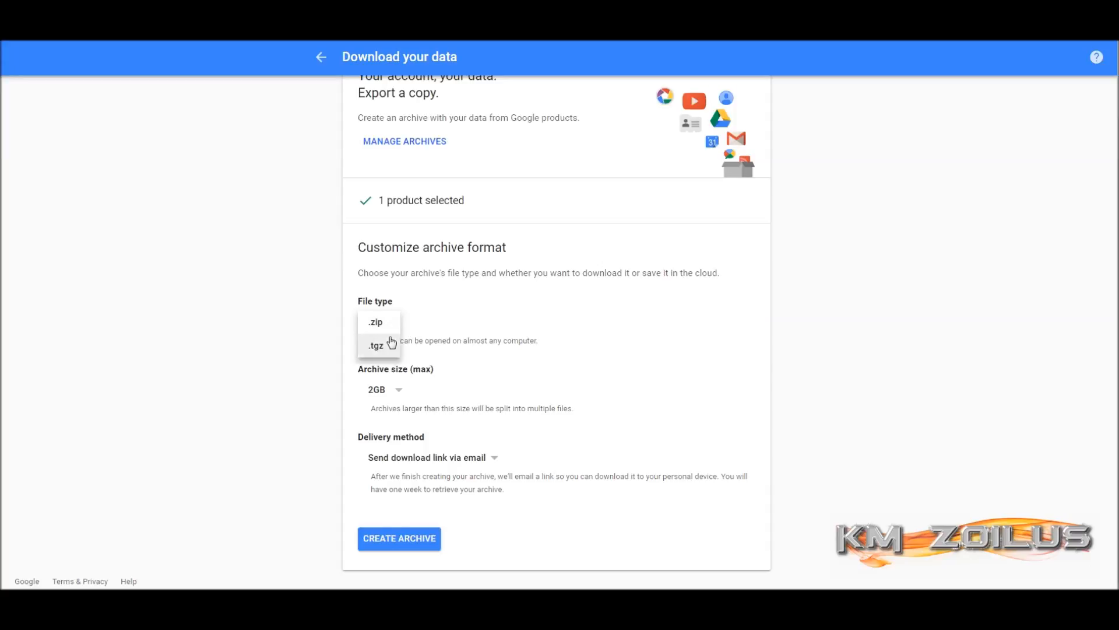
left_click(391, 327)
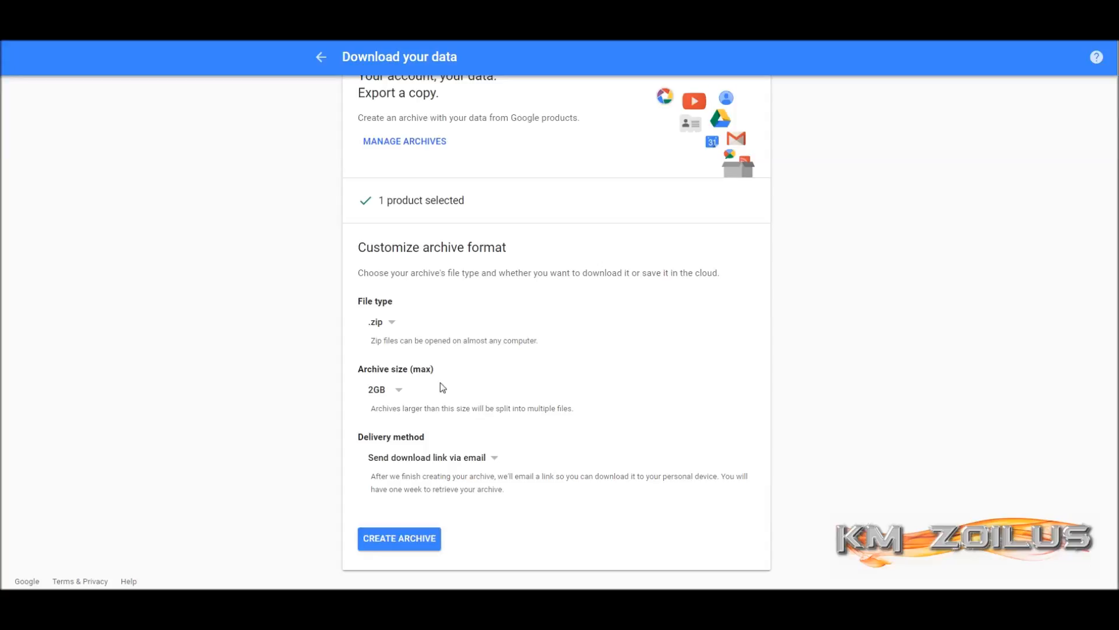
left_click(400, 394)
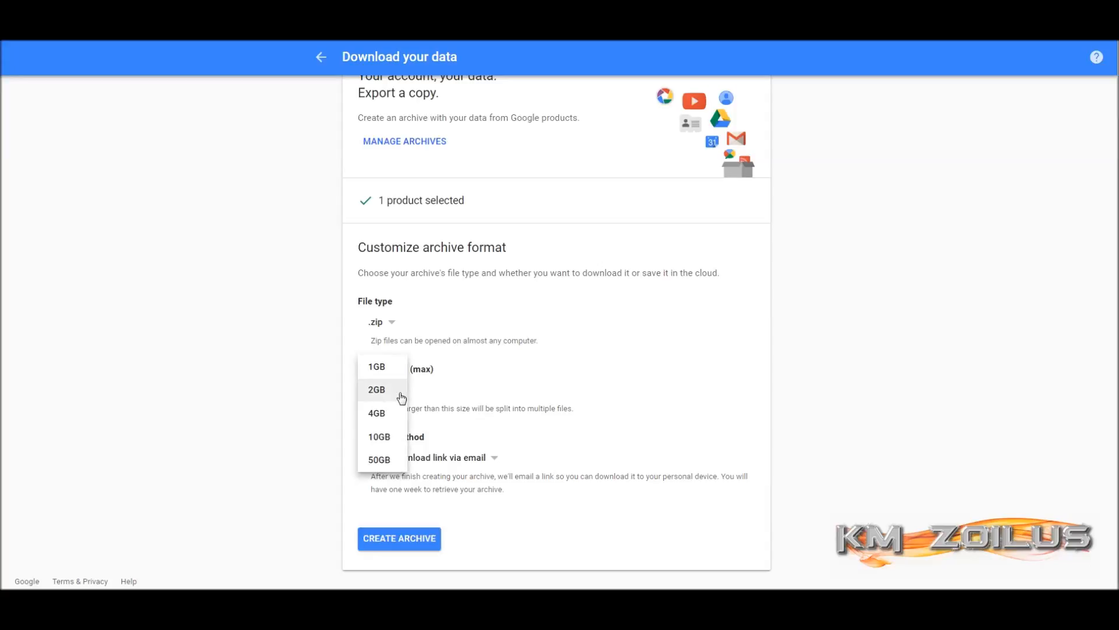
left_click(379, 413)
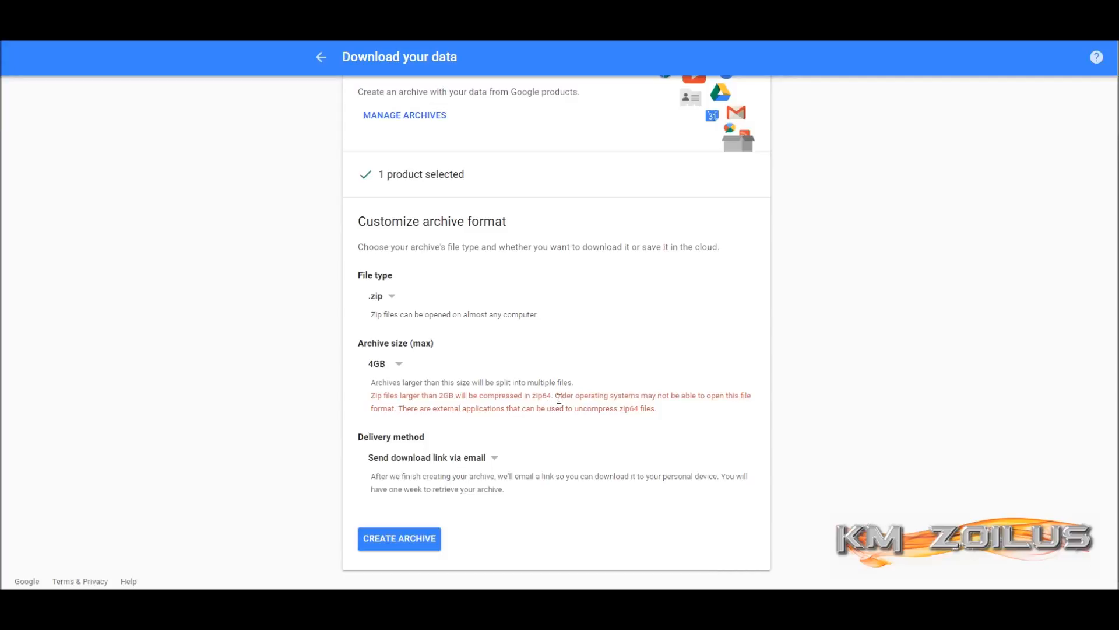
left_click(400, 366)
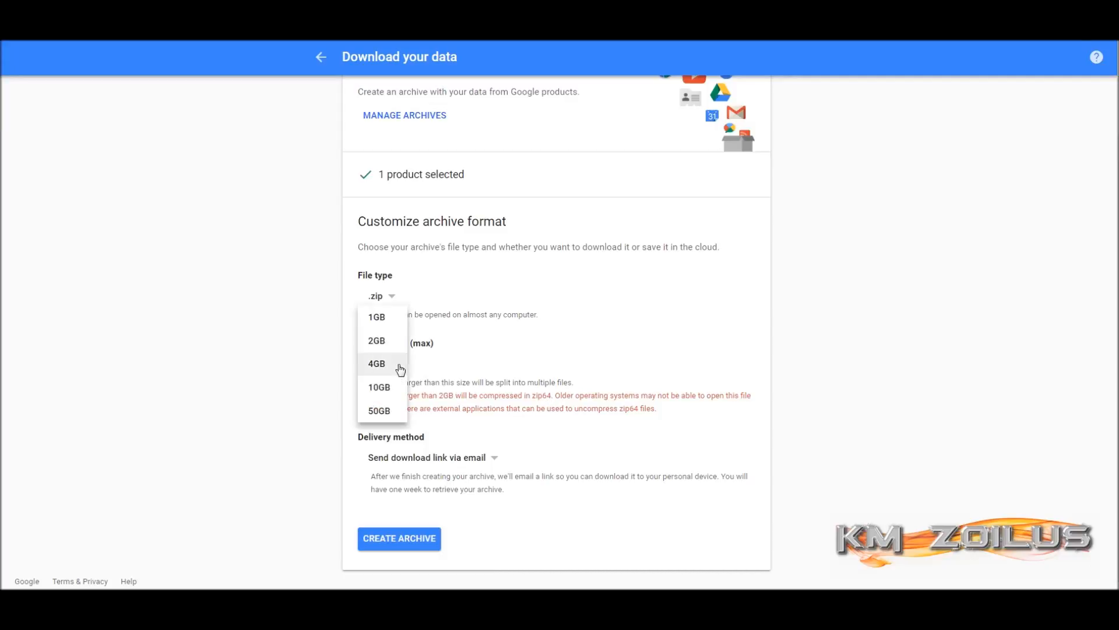
left_click(384, 344)
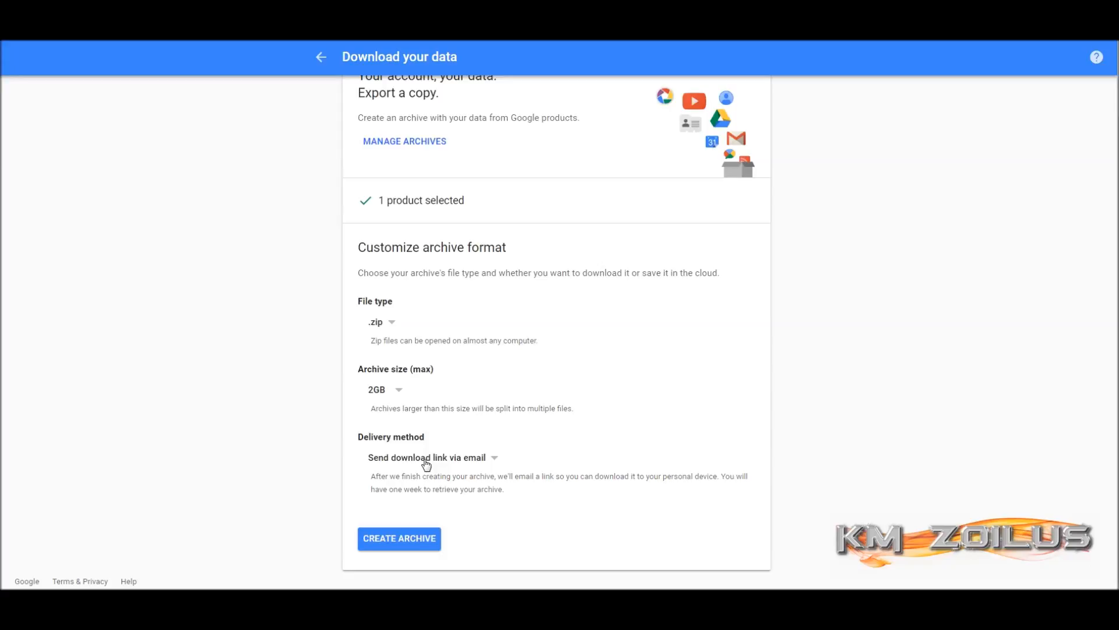
Choose to send the download link via email as the delivery method and create the archive
left_click(485, 461)
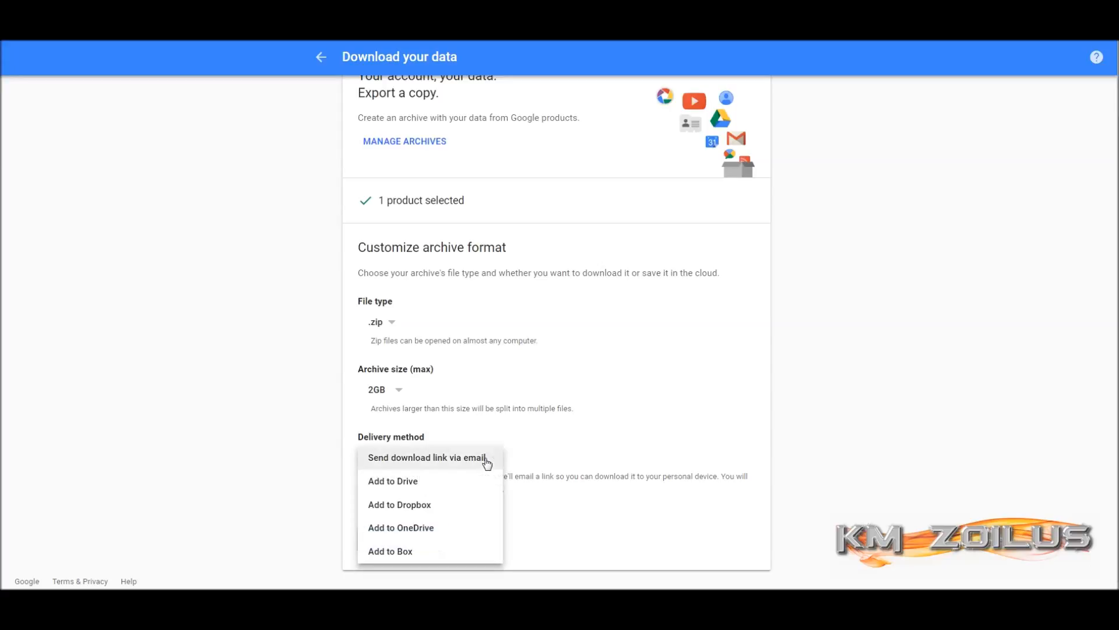
left_click(448, 482)
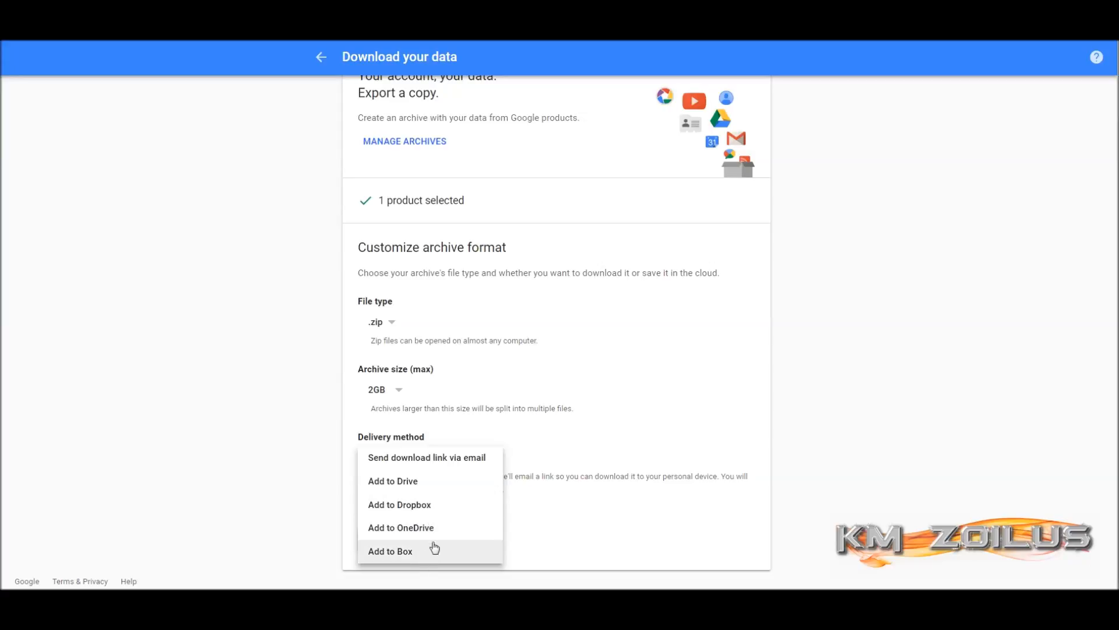
left_click(445, 459)
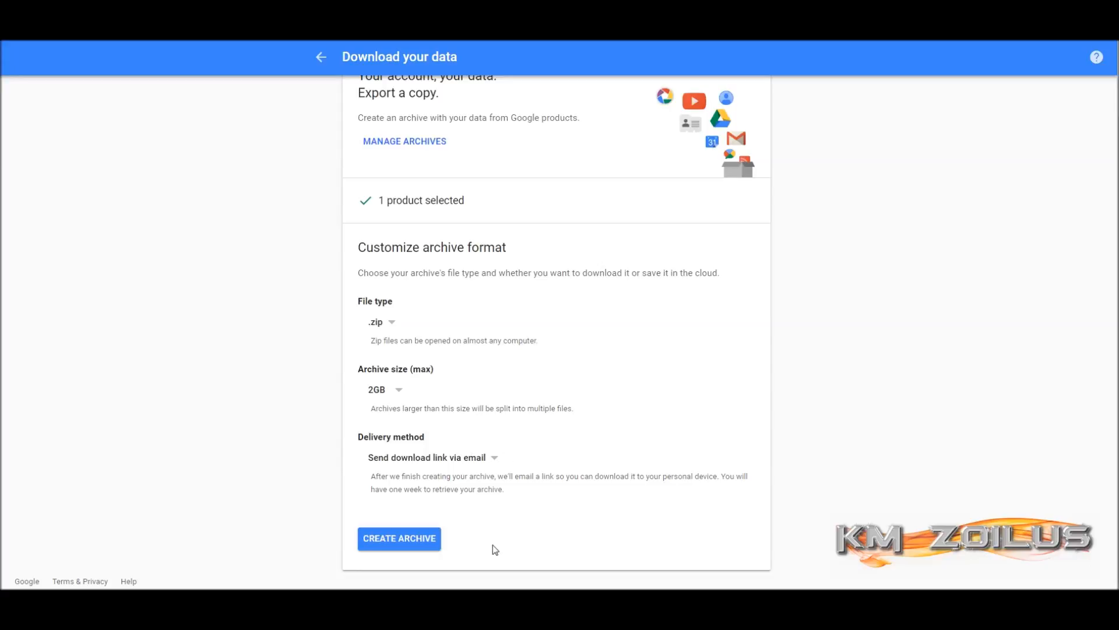
left_click(410, 544)
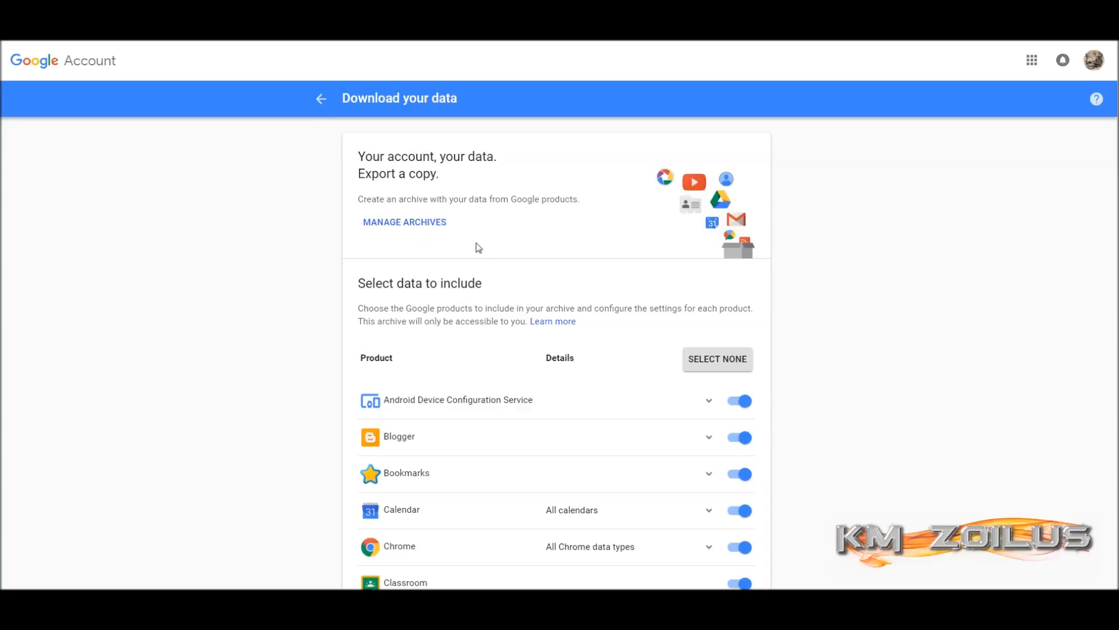
Open the archive management page and check the progress of the new YouTube archive and the earlier exports
scroll(573, 231, "down", 2)
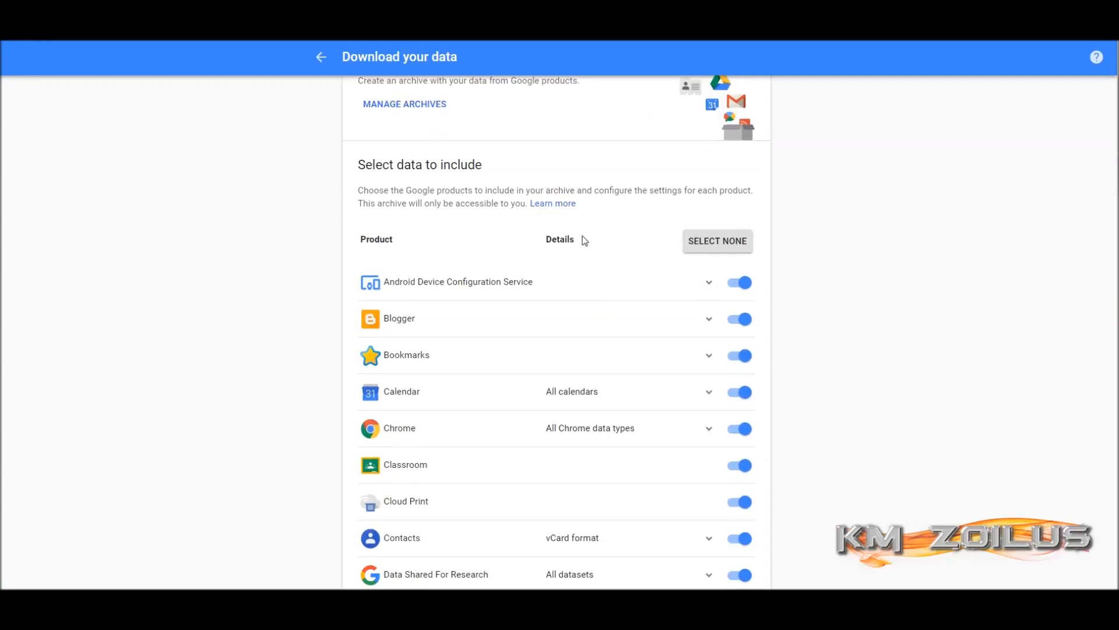
left_click(410, 105)
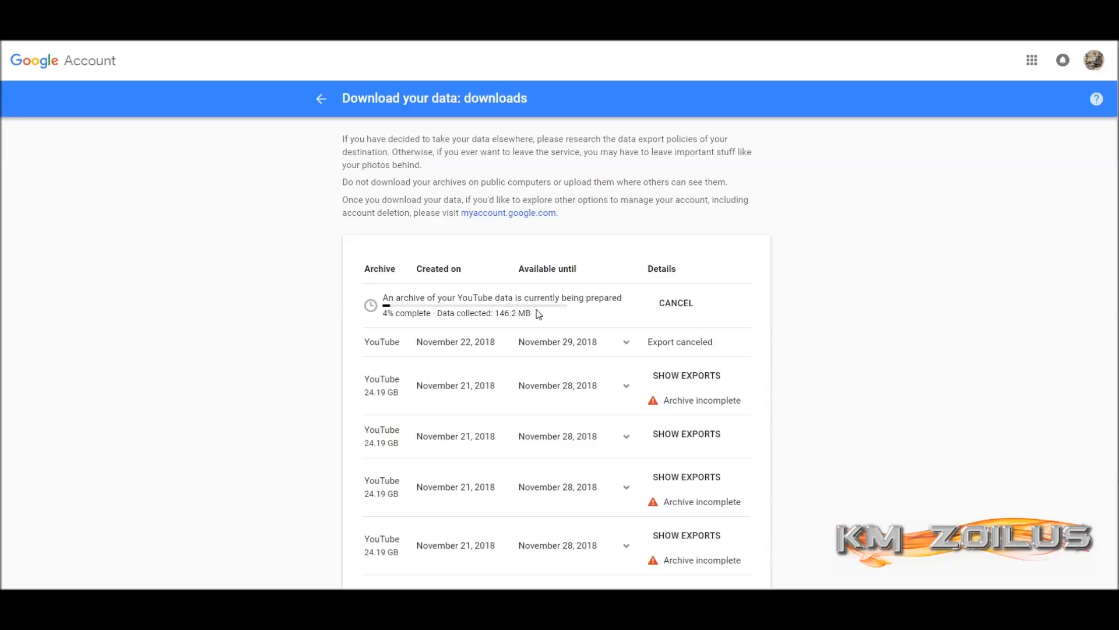
scroll(537, 313, "down", 1)
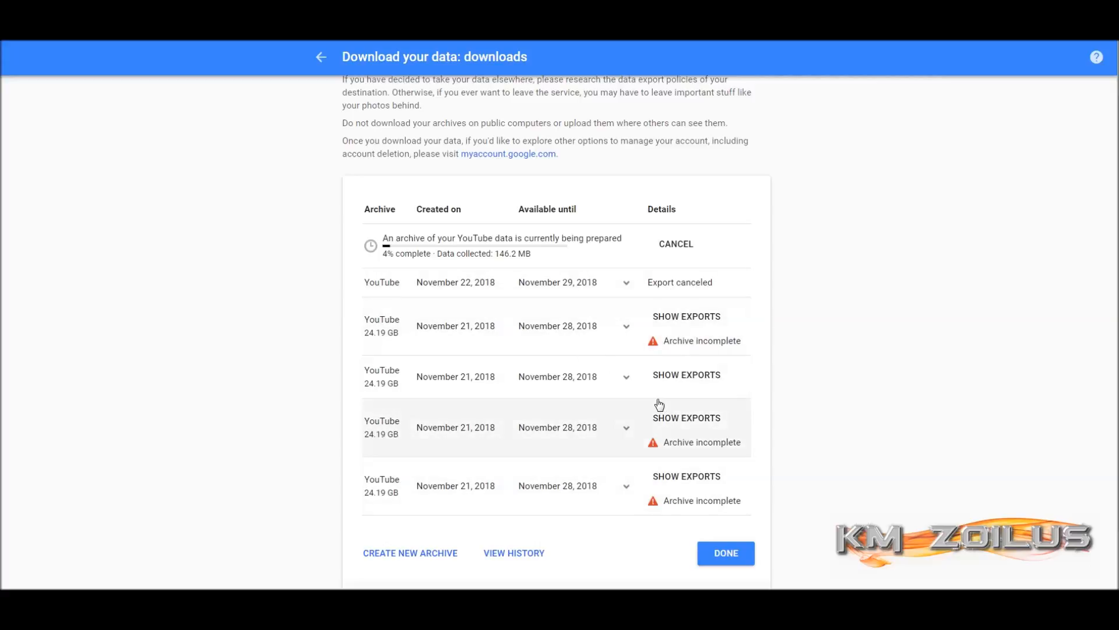
Show the exports of the topmost November 21, 2018 YouTube archive and review its list of downloadable parts
scroll(635, 362, "down", 1)
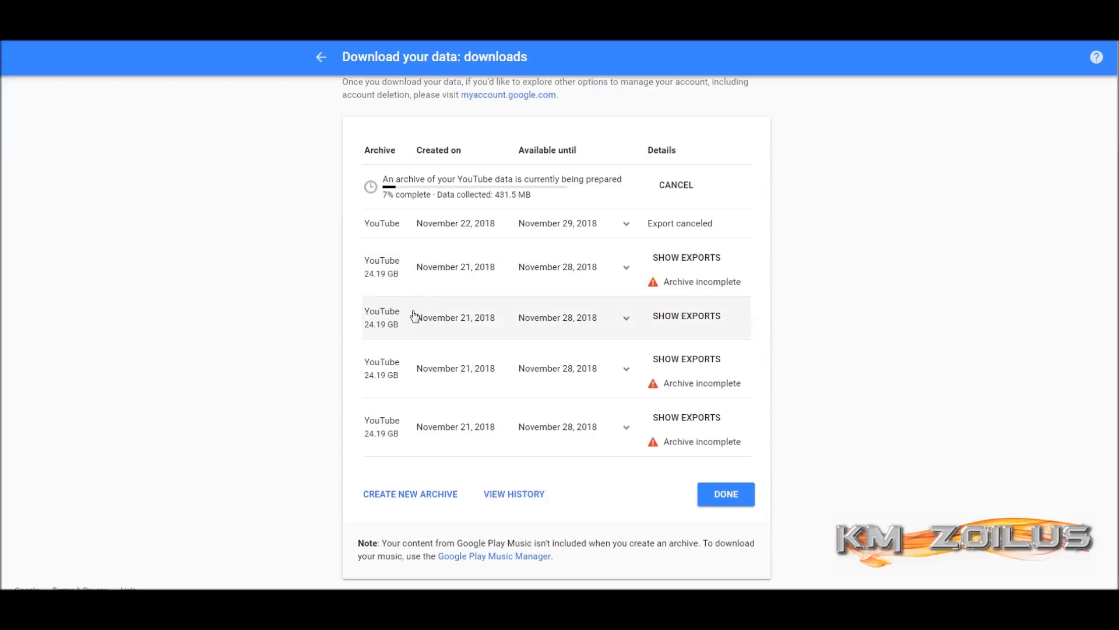
left_click(704, 261)
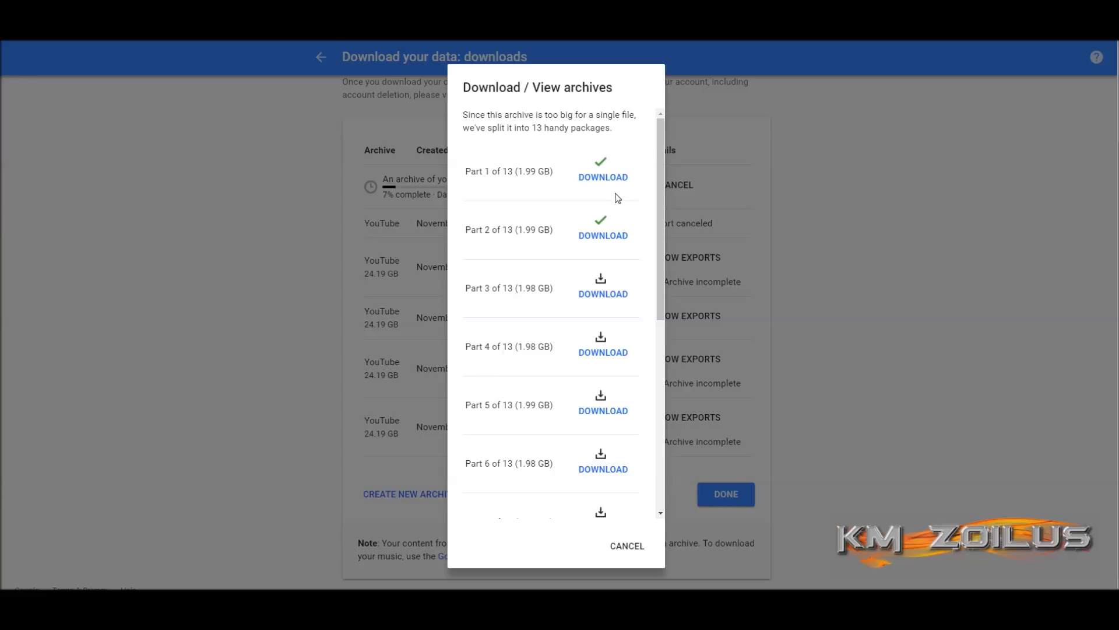
left_click(834, 260)
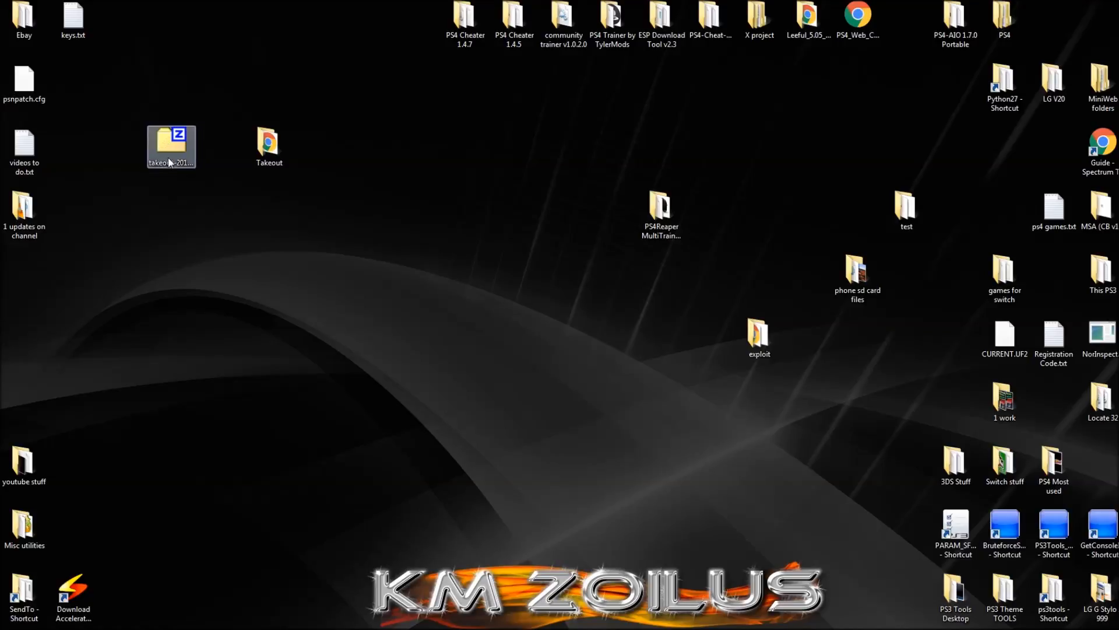
Open takeout-20181121T211213Z-001.zip from the desktop to check its contents, and close the archive window
left_click(190, 138)
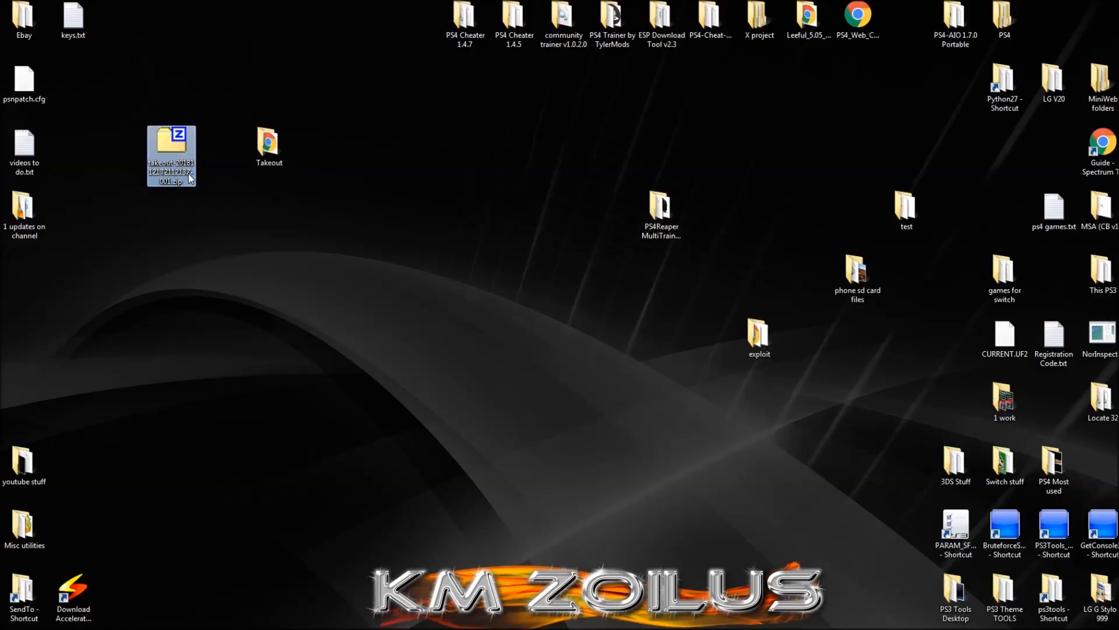
double_click(183, 155)
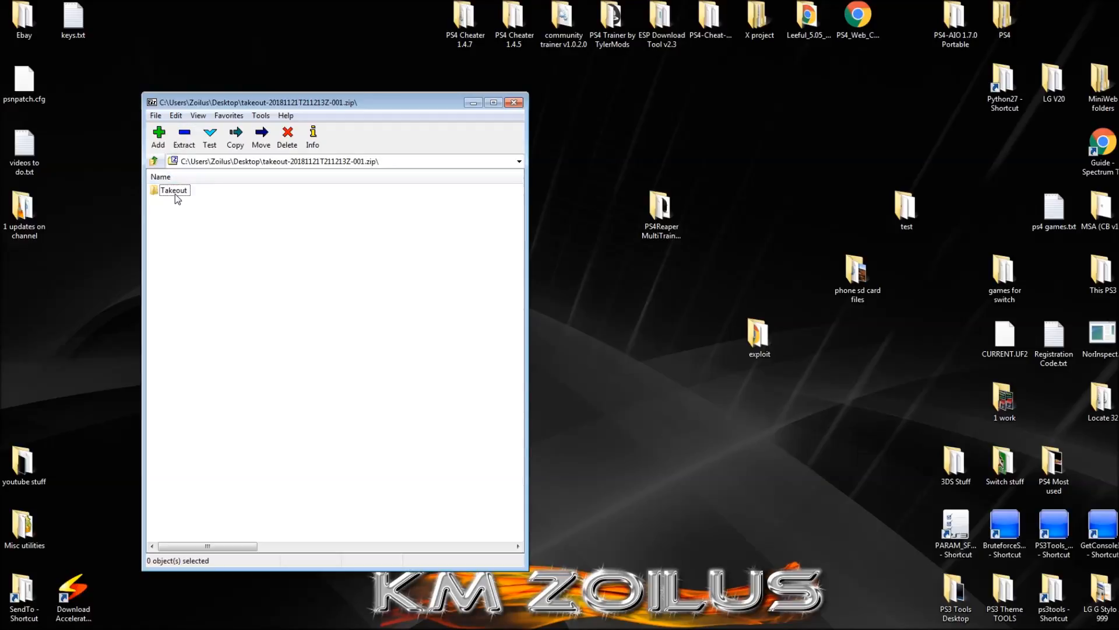
left_click(515, 104)
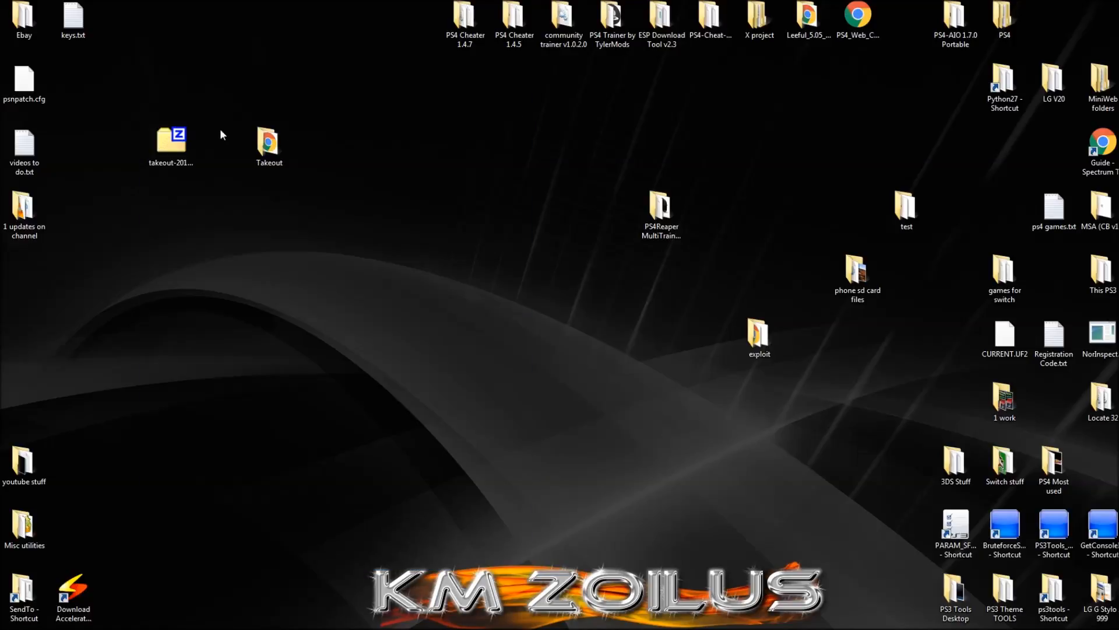
Open index.html from the desktop's Takeout folder and show the YouTube export's error details
double_click(269, 143)
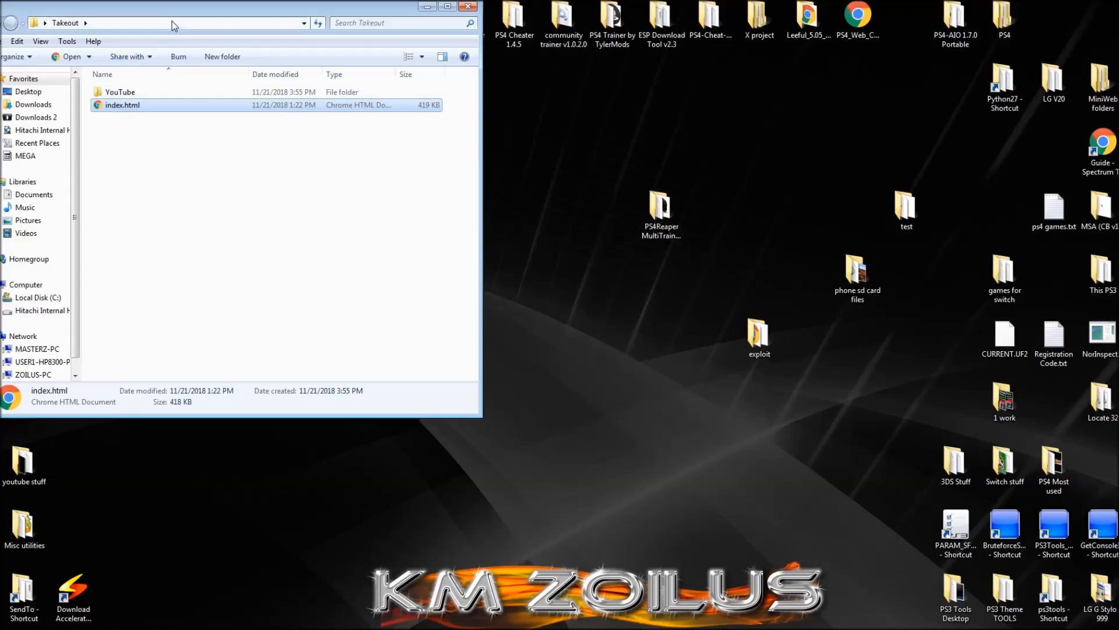
left_click_drag(180, 12, 341, 64)
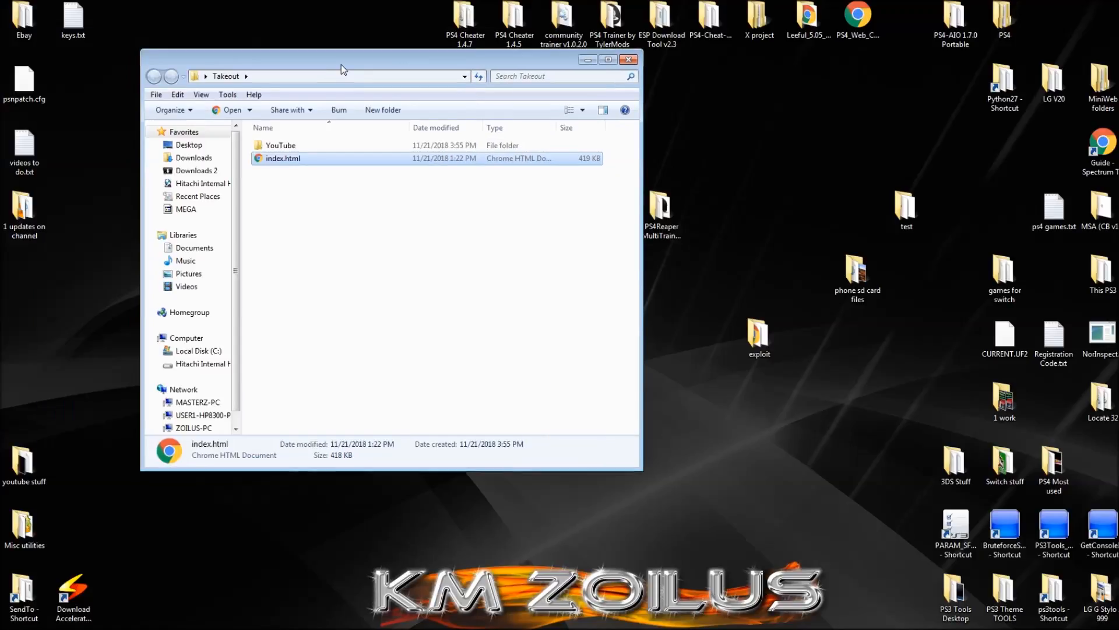
double_click(285, 157)
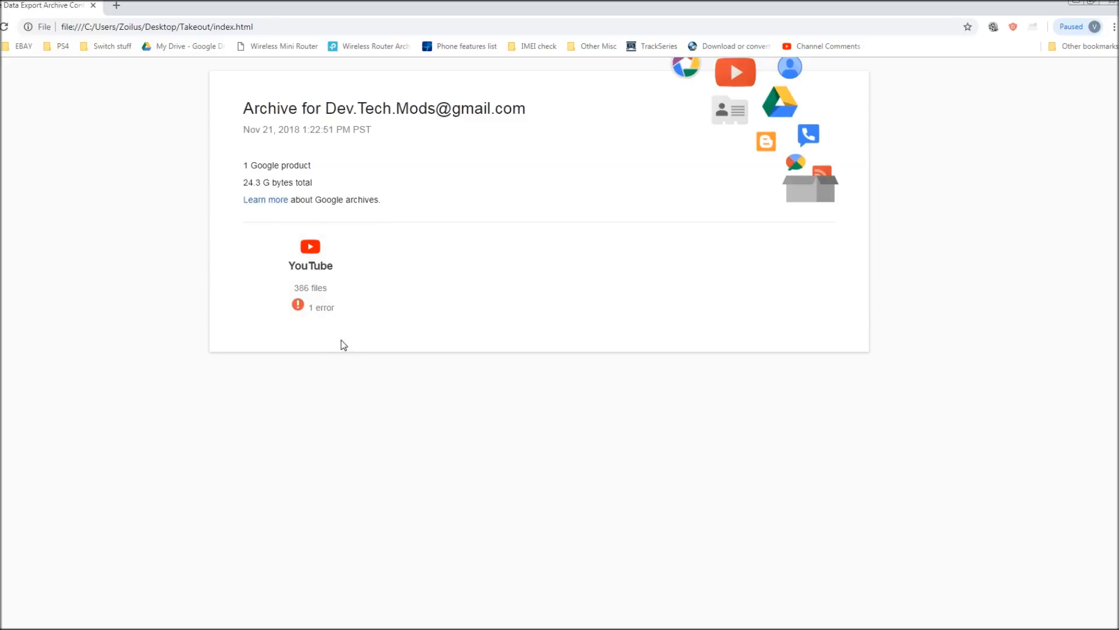
left_click(298, 308)
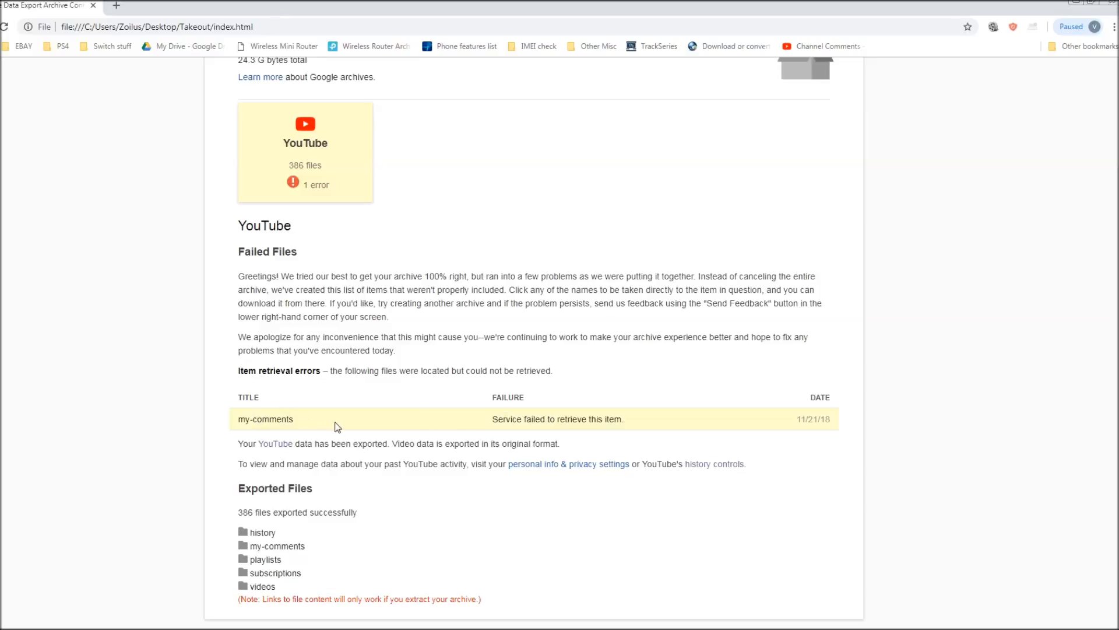
Expand the history, my-comments and playlists folders under Exported Files to view their contents
left_click(265, 533)
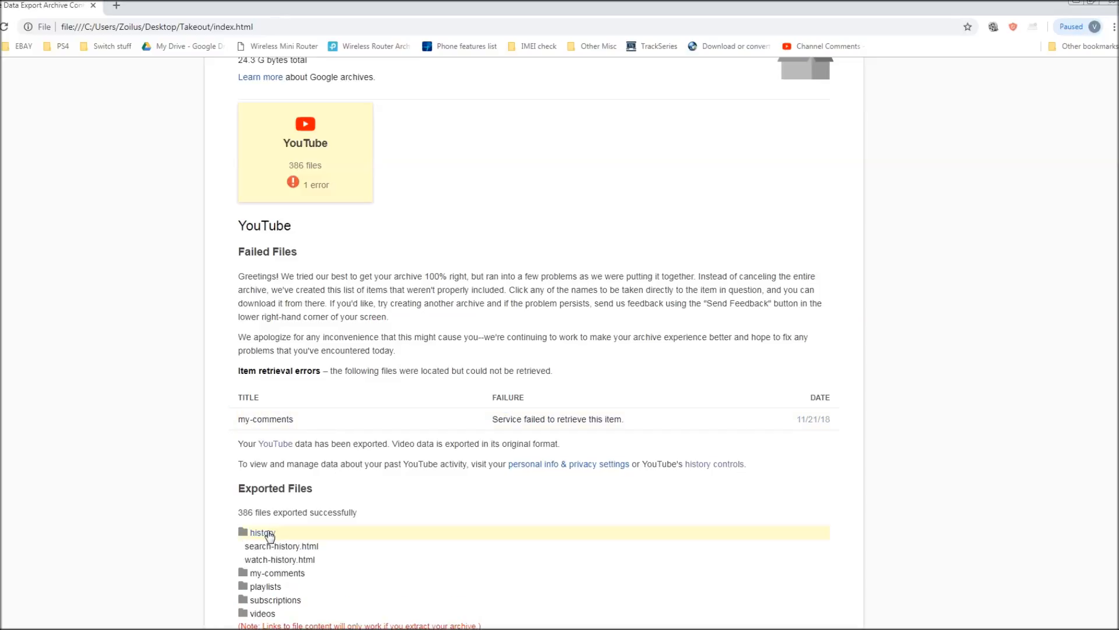
scroll(375, 569, "down", 1)
left_click(303, 553)
scroll(350, 550, "down", 1)
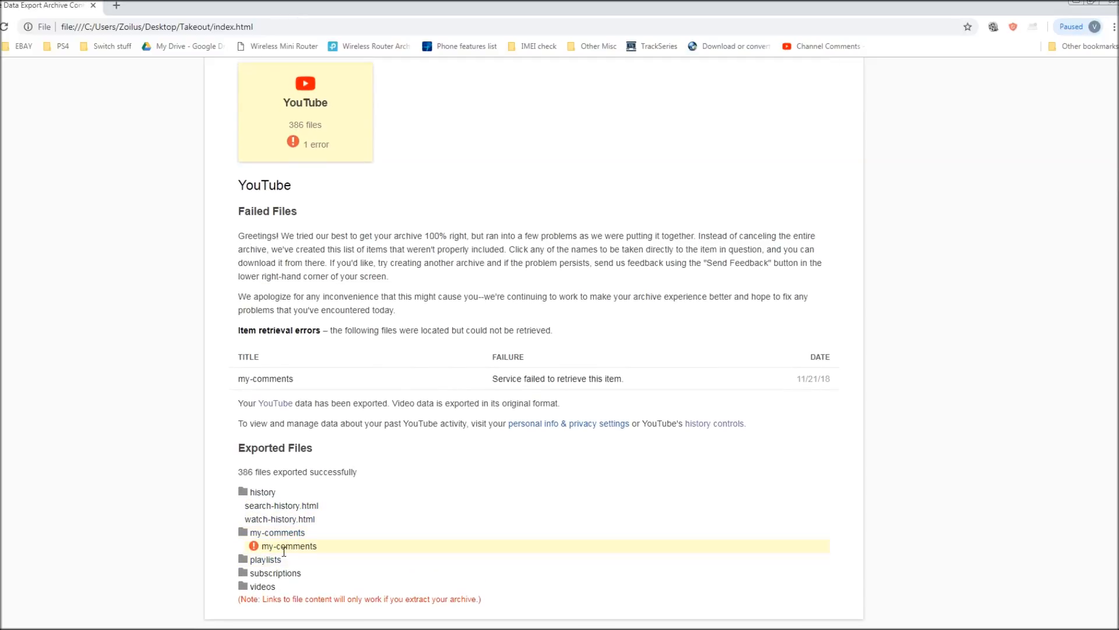
left_click(330, 560)
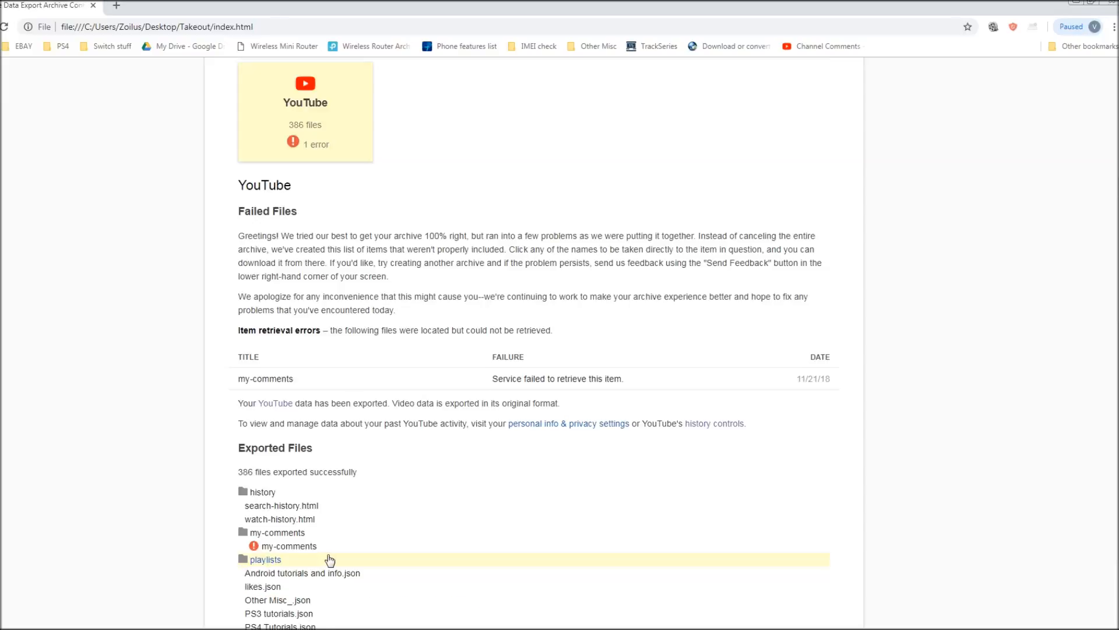
scroll(330, 560, "down", 2)
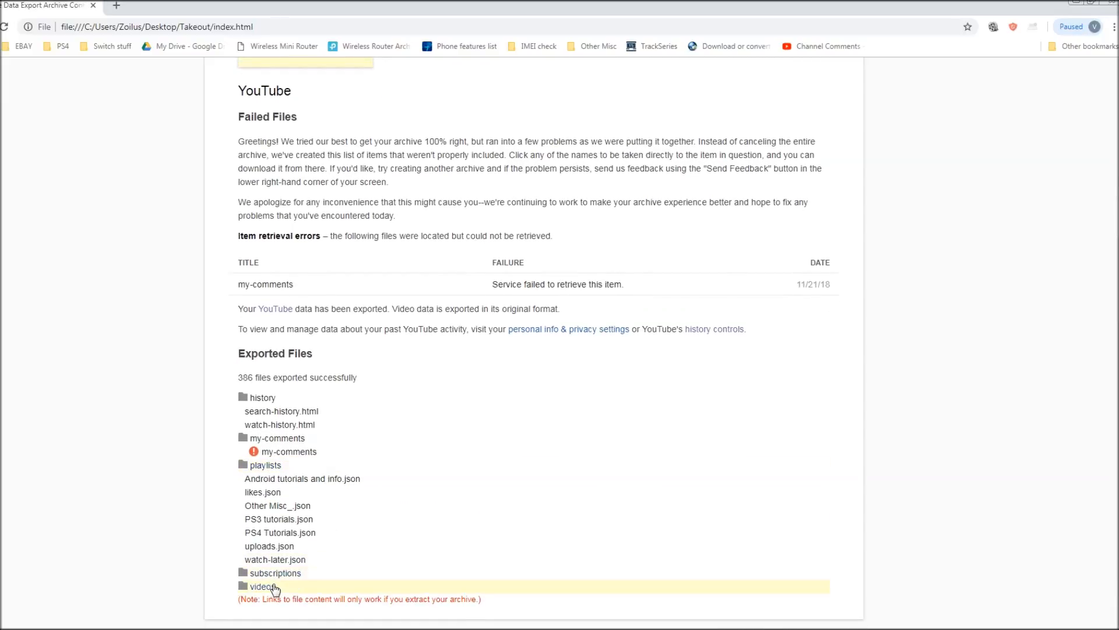
Expand the videos folder in the report, look through the exported video and metadata files, and close the report
left_click(262, 586)
scroll(426, 513, "down", 7)
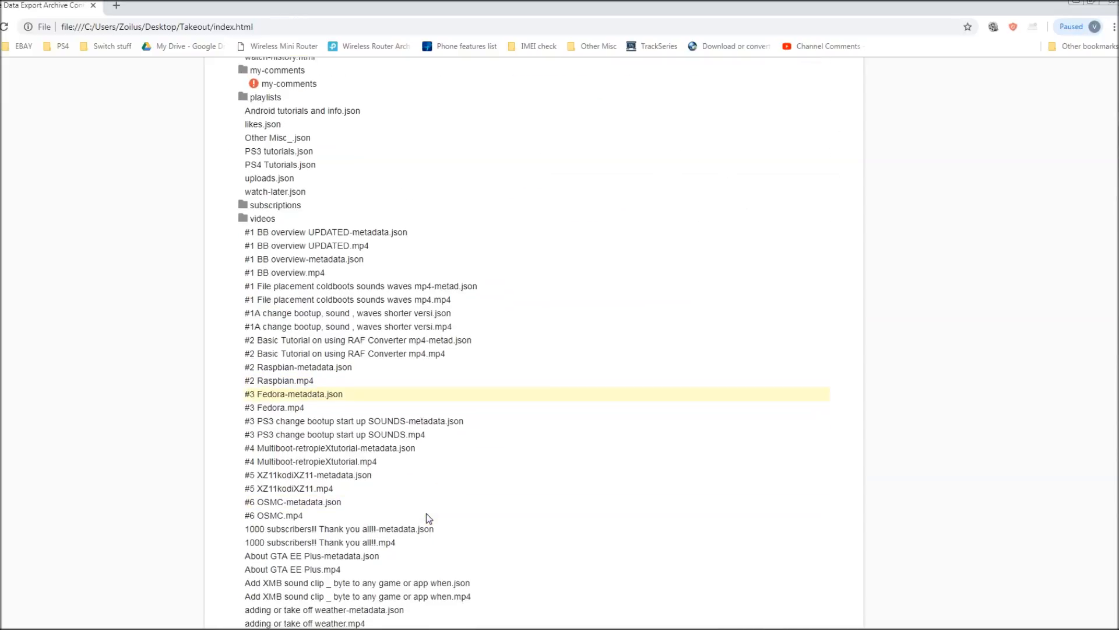
scroll(502, 321, "down", 7)
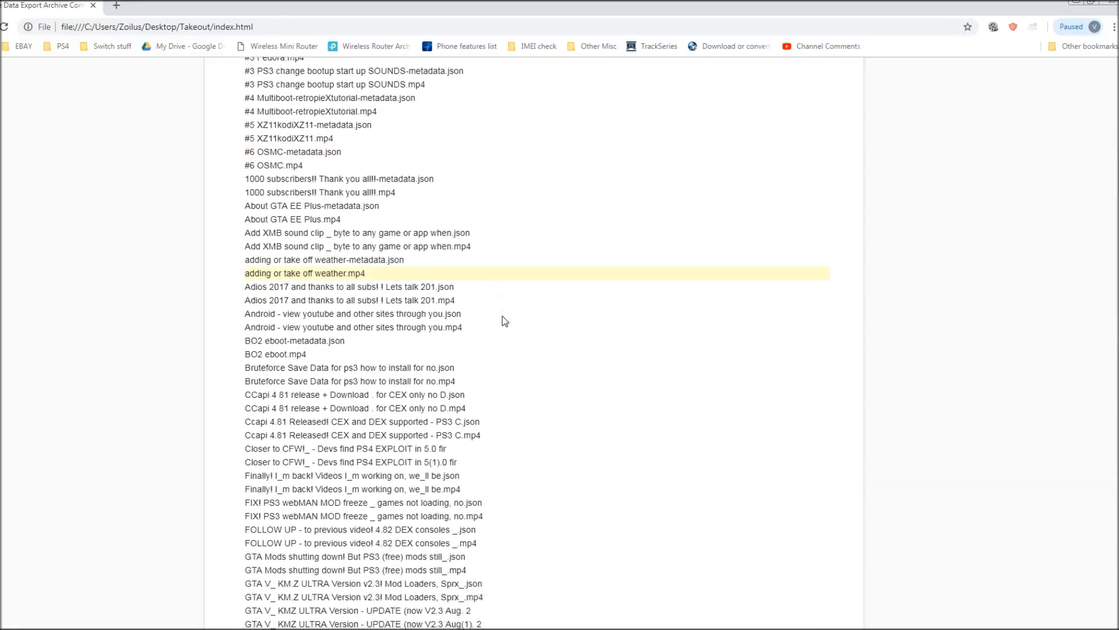
scroll(505, 321, "down", 7)
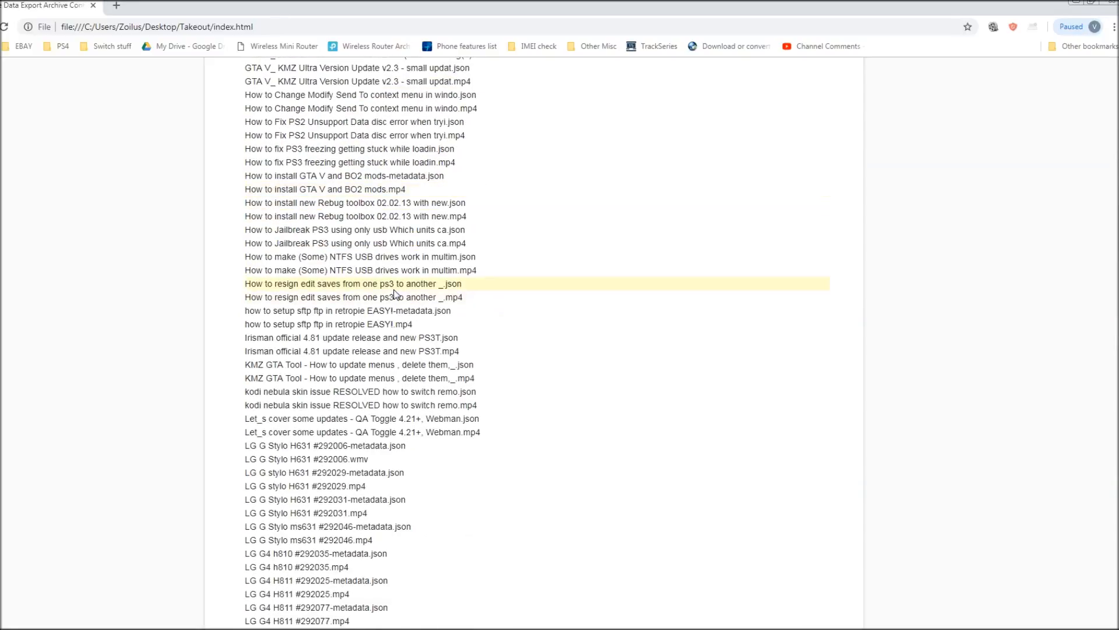
scroll(398, 322, "down", 12)
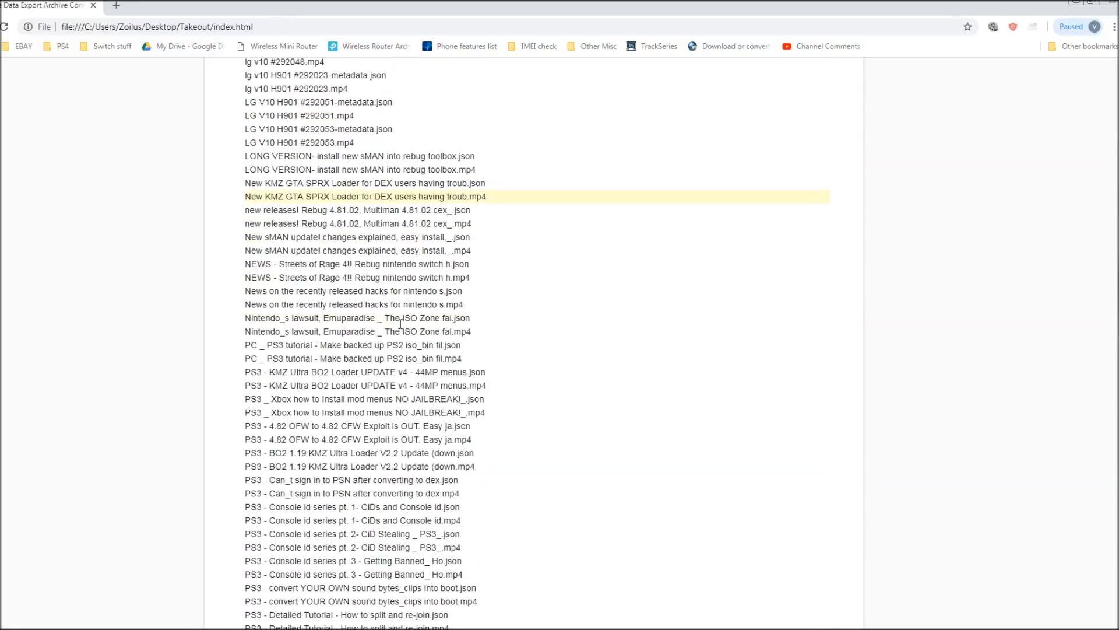
scroll(503, 331, "down", 7)
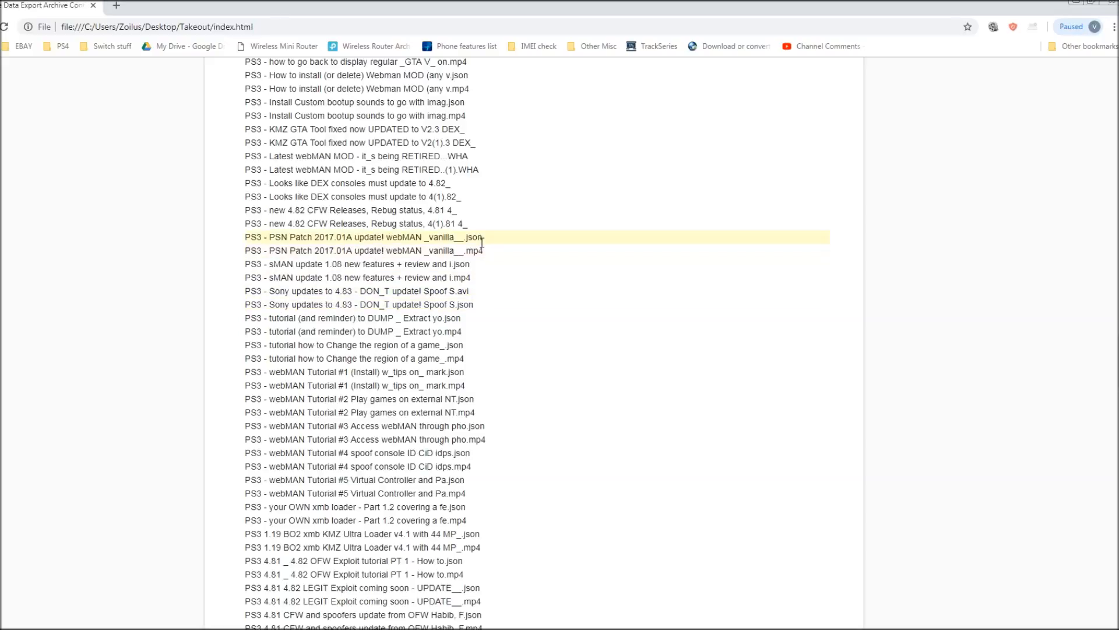
scroll(484, 222, "down", 5)
scroll(495, 228, "down", 5)
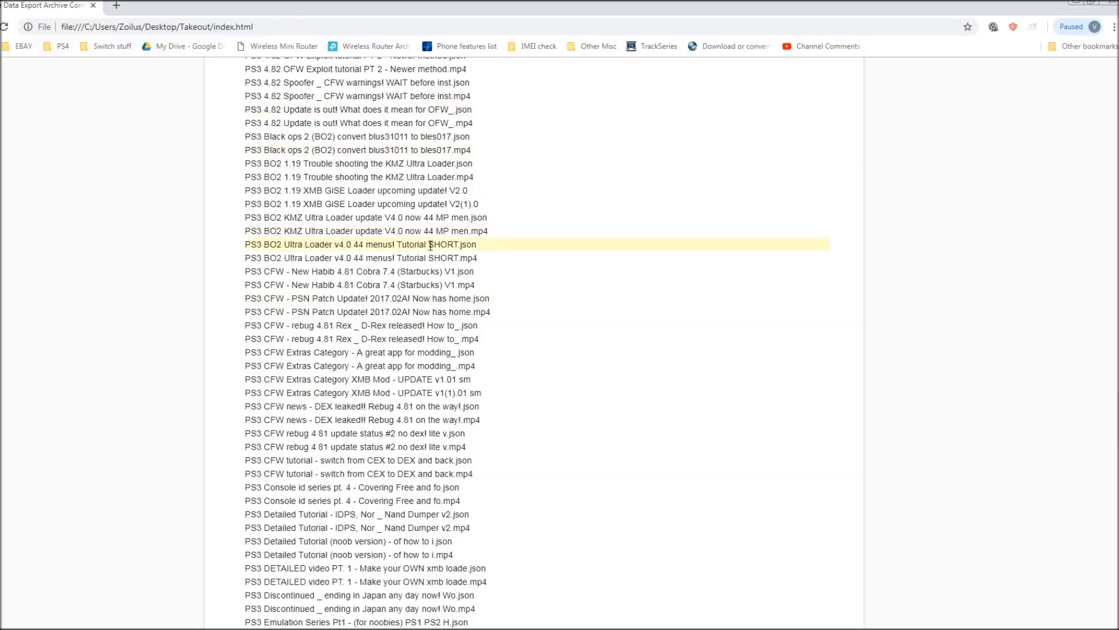
left_click(1114, 4)
Open the videos folder inside Takeout's YouTube folder and widen the Name column to show the full file names
double_click(295, 144)
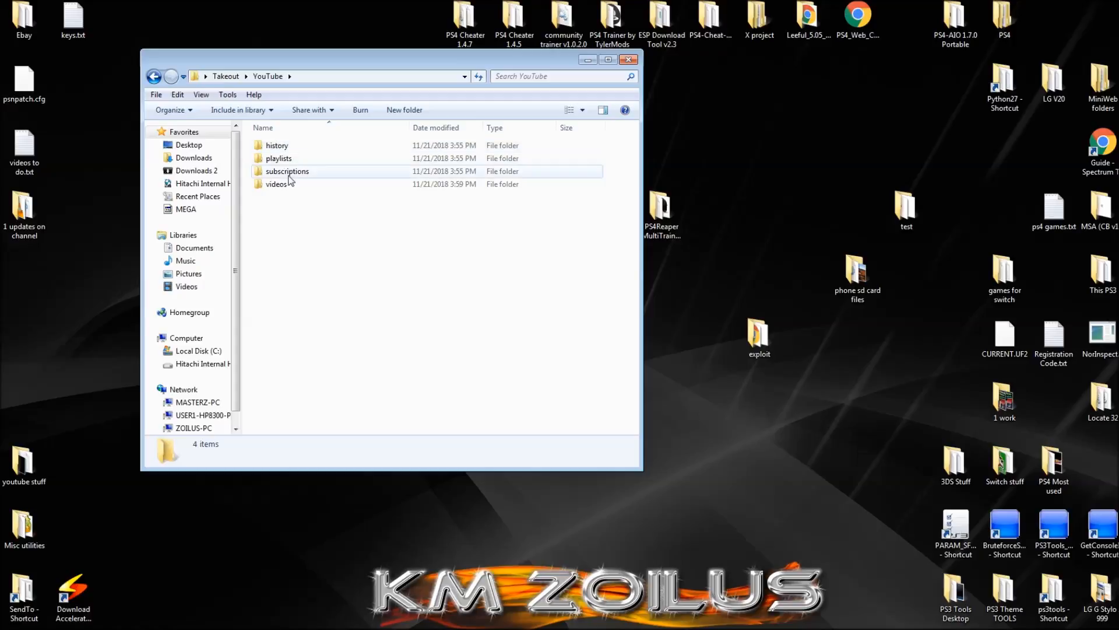
double_click(278, 185)
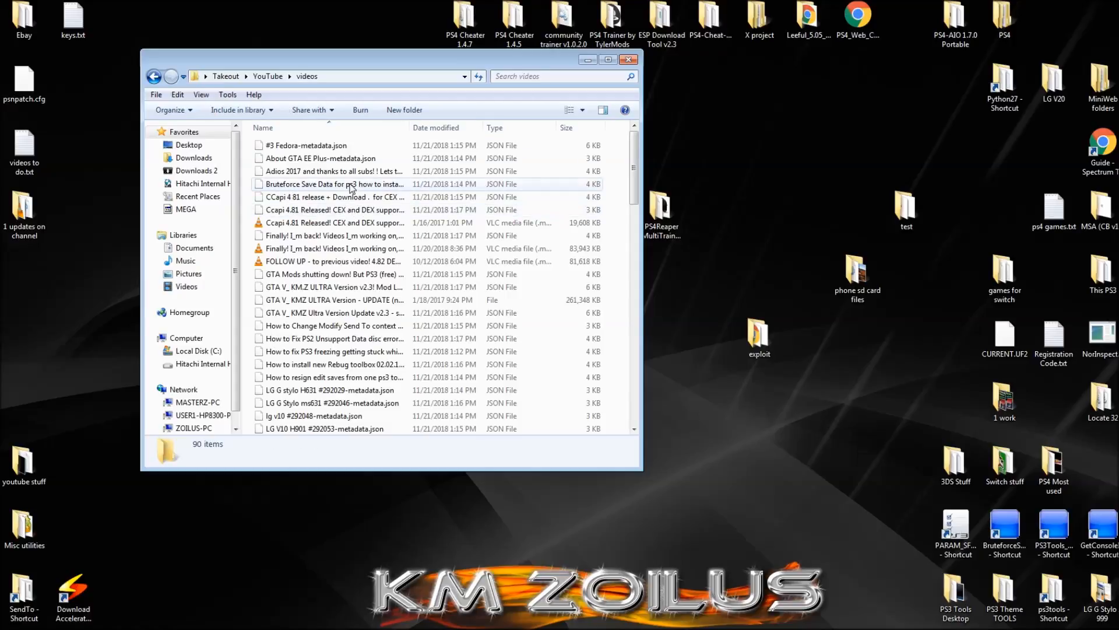
left_click_drag(411, 128, 478, 134)
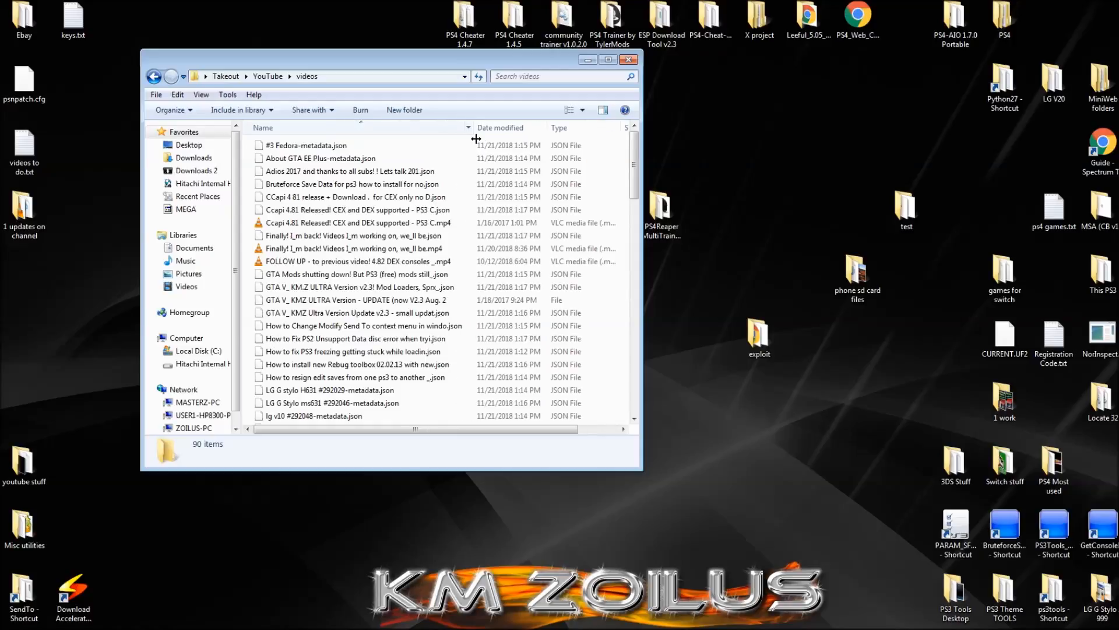
Check the file details of several exported videos, including the KMZ Ultra BO2 Loader .mp4 and the Sony updates to 4.83 .avi
left_click(385, 224)
left_click(394, 262)
scroll(397, 245, "down", 7)
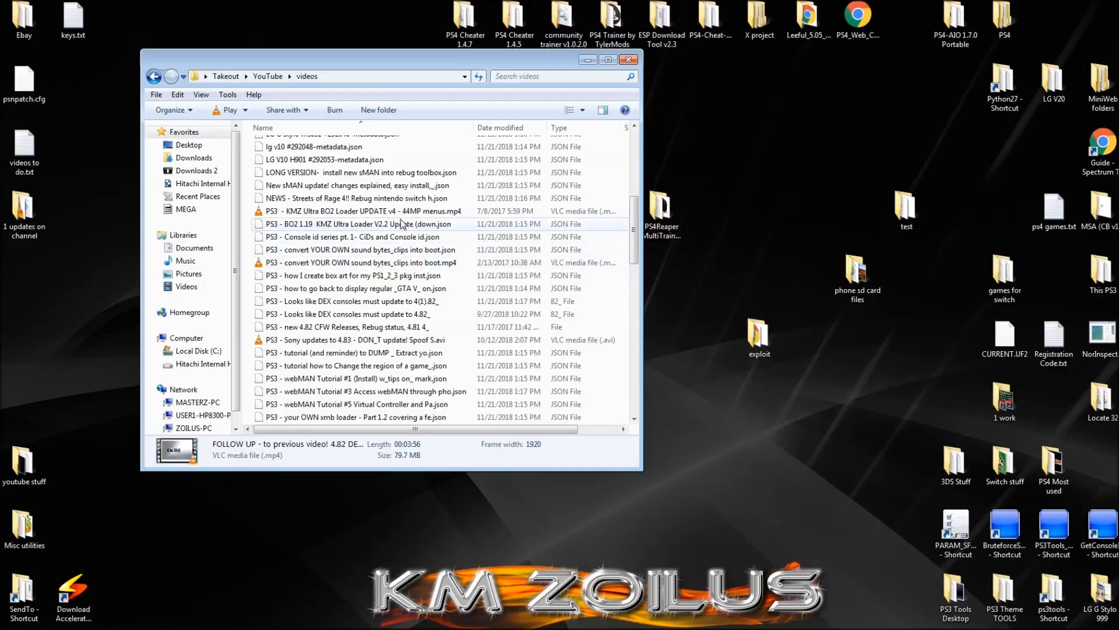
left_click(402, 212)
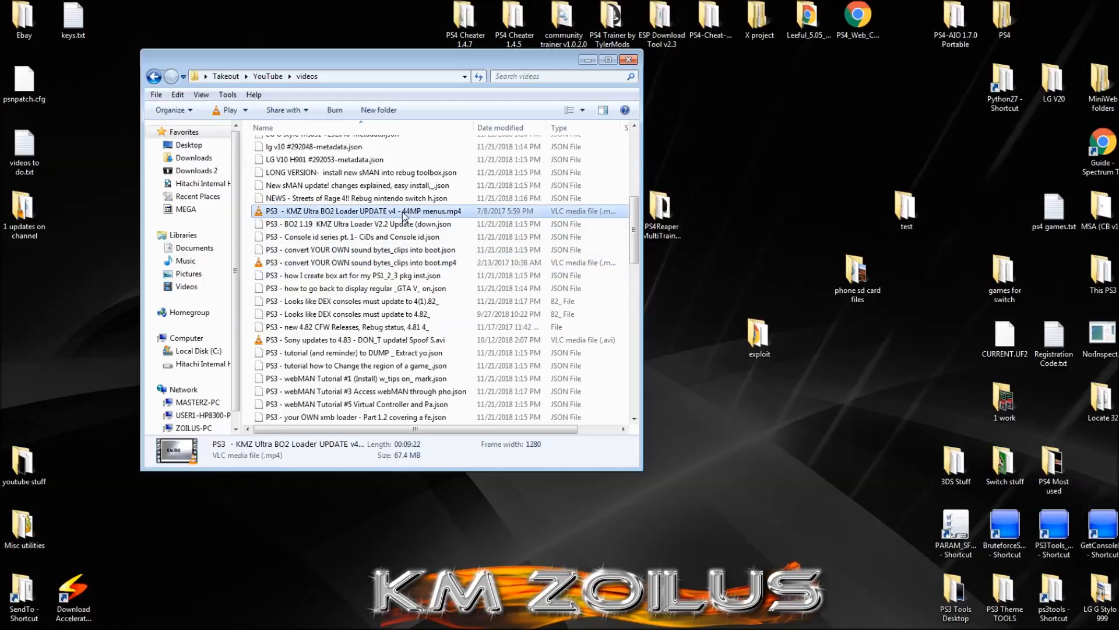
left_click(364, 264)
left_click(408, 340)
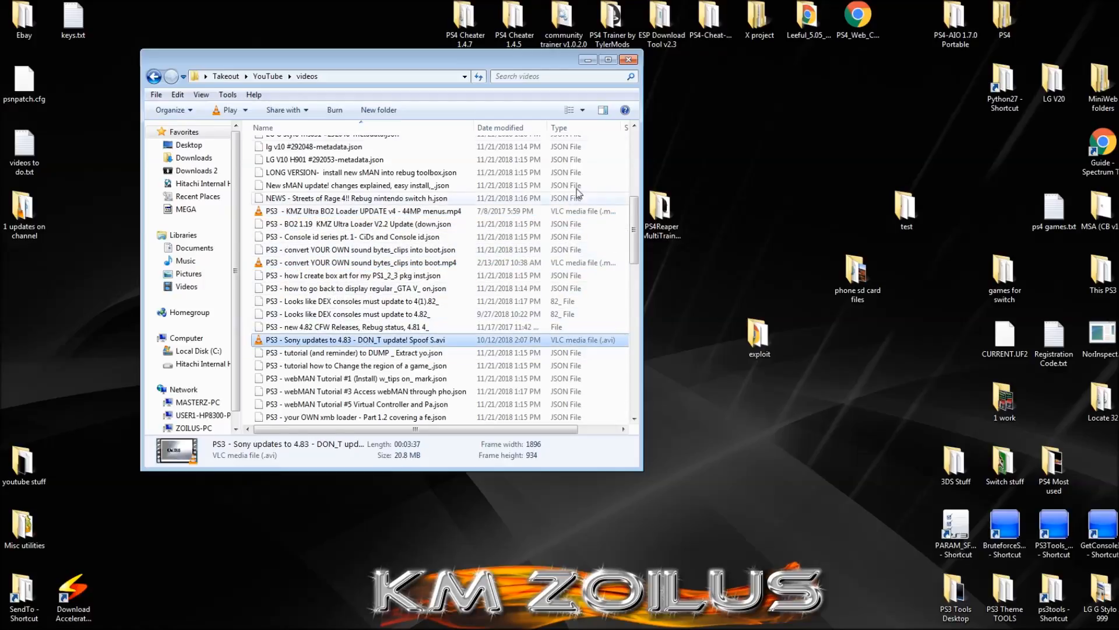